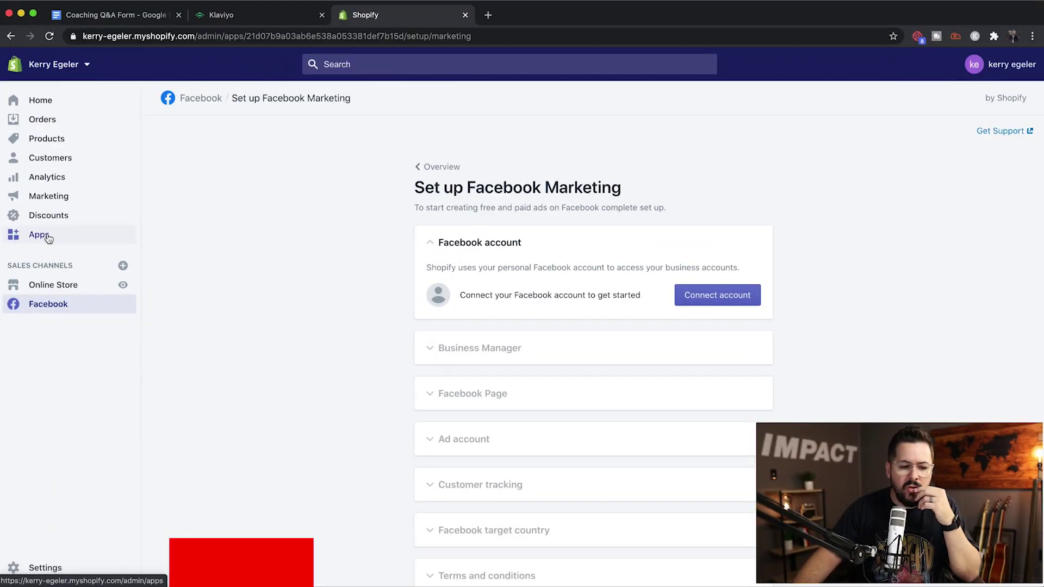
# - Search the Shopify App Store for 'facebook' and add the Facebook channel app
pyautogui.click(49, 238)
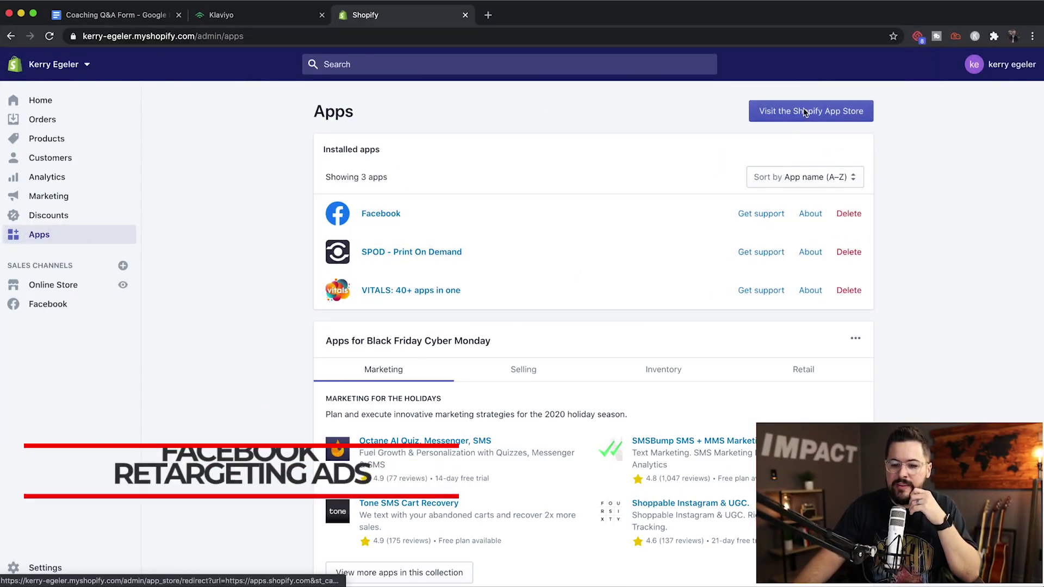
pyautogui.click(804, 112)
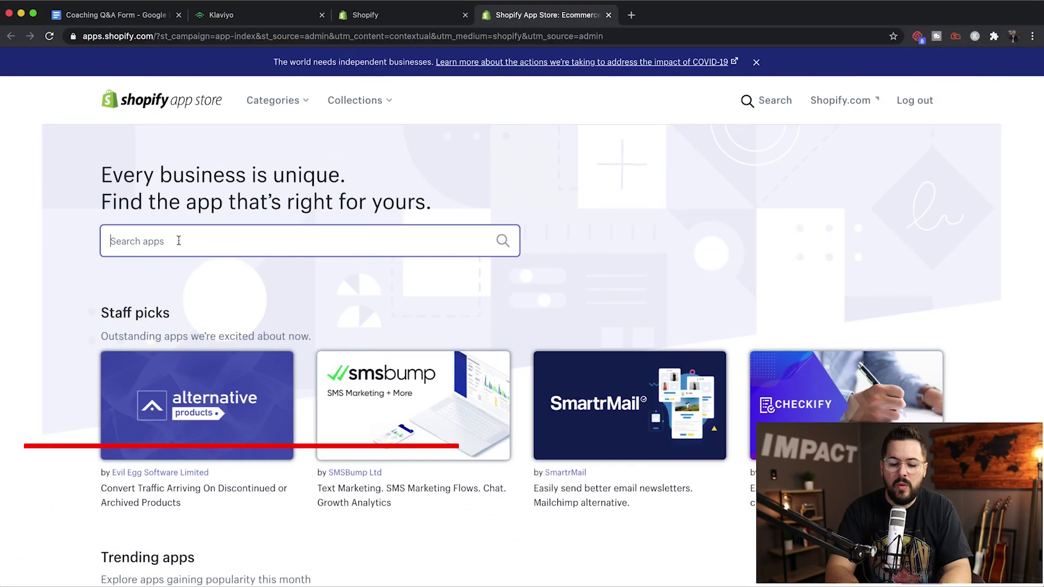
pyautogui.write('facebook')
pyautogui.press('Return')
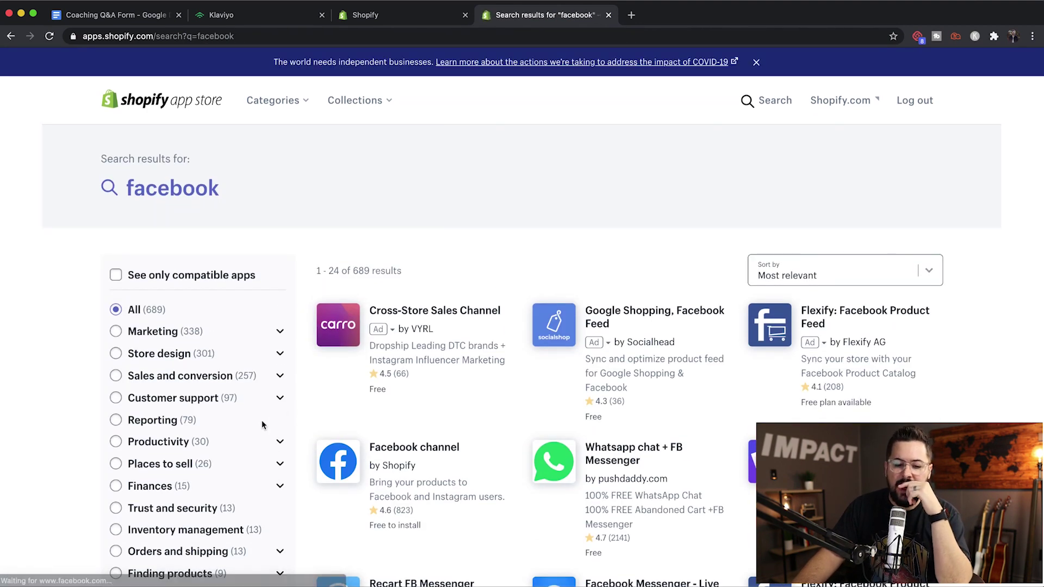
pyautogui.scroll(-3, 462, 393)
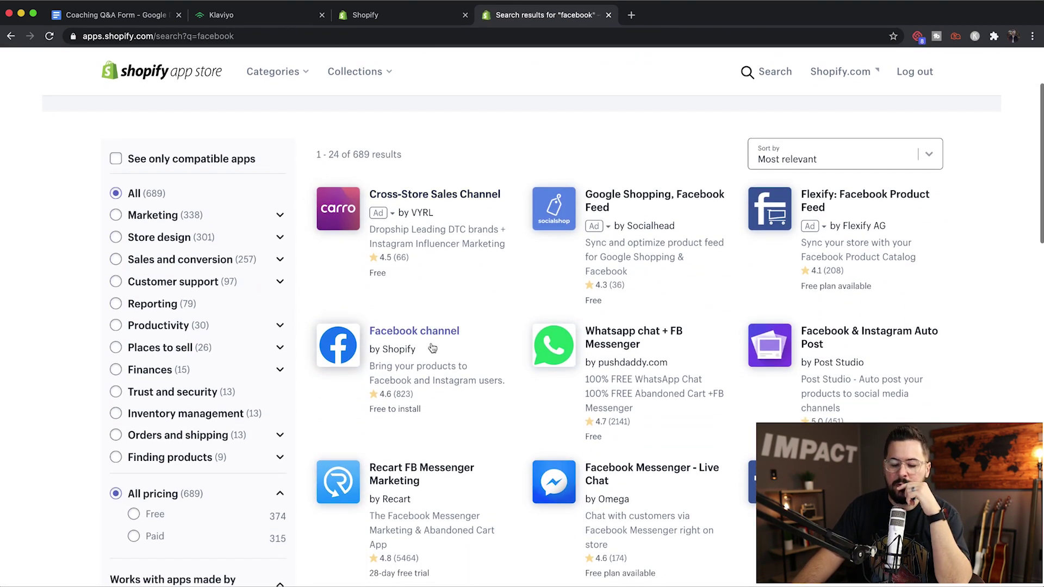
pyautogui.click(442, 337)
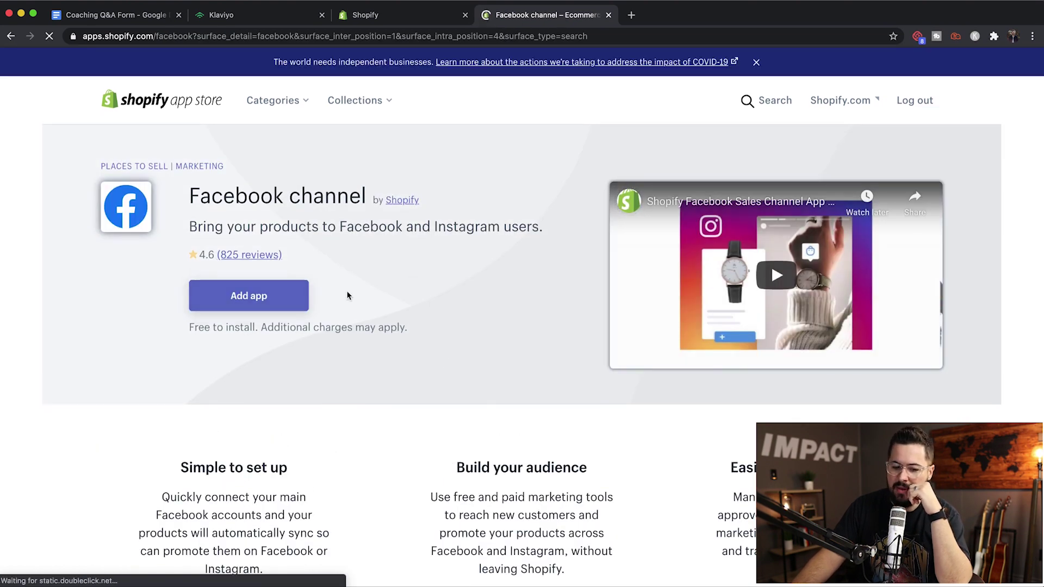
pyautogui.click(263, 300)
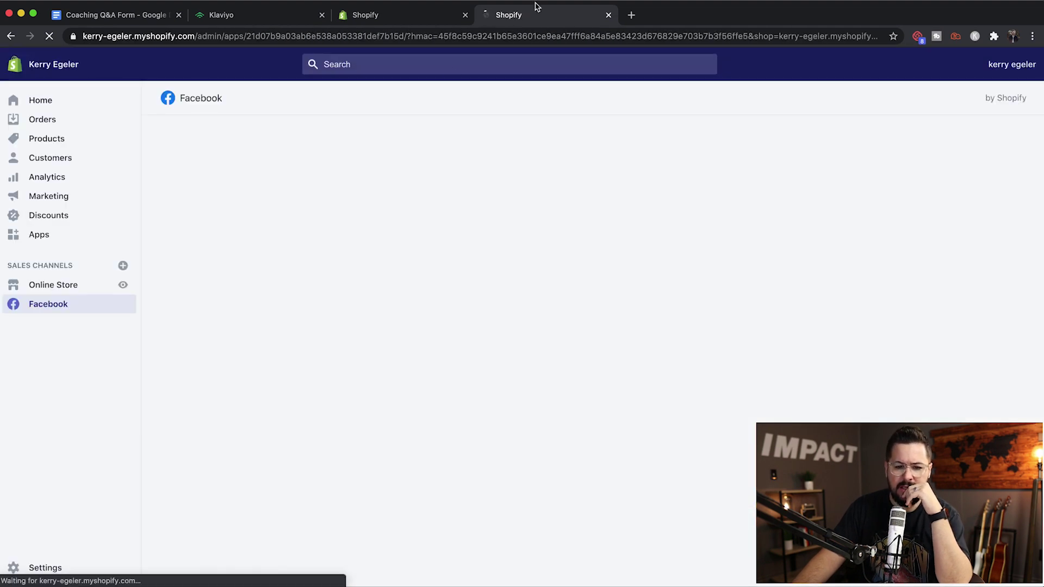
# - Open the installed Facebook channel app from the store's apps list
pyautogui.click(608, 14)
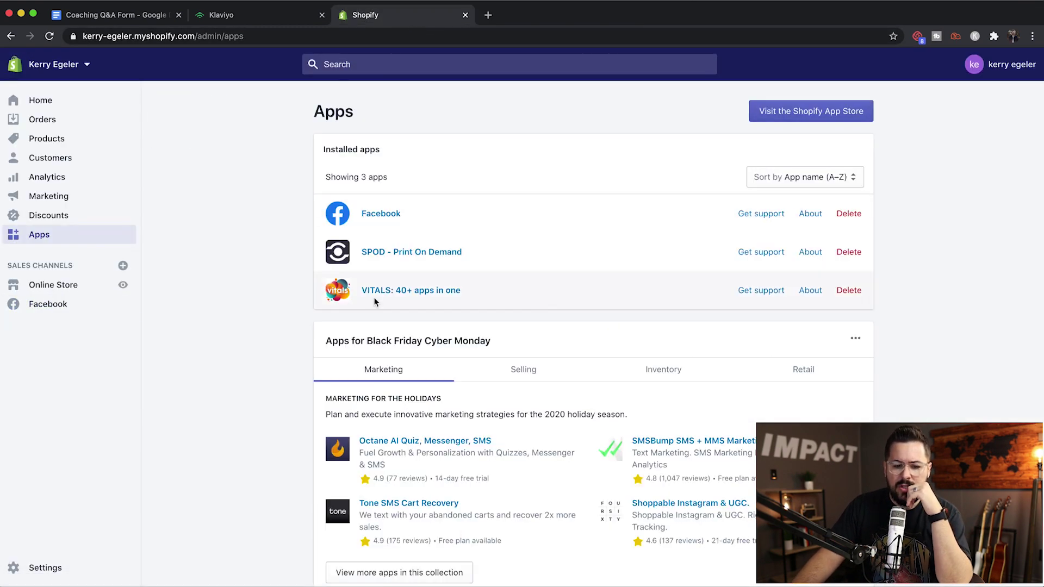
pyautogui.click(384, 214)
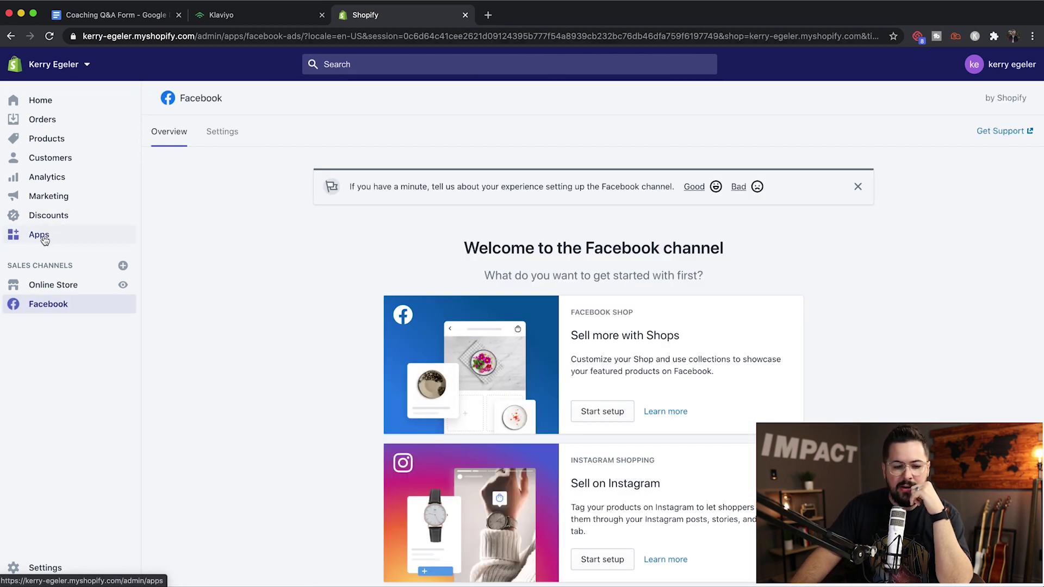
pyautogui.scroll(-5, 474, 266)
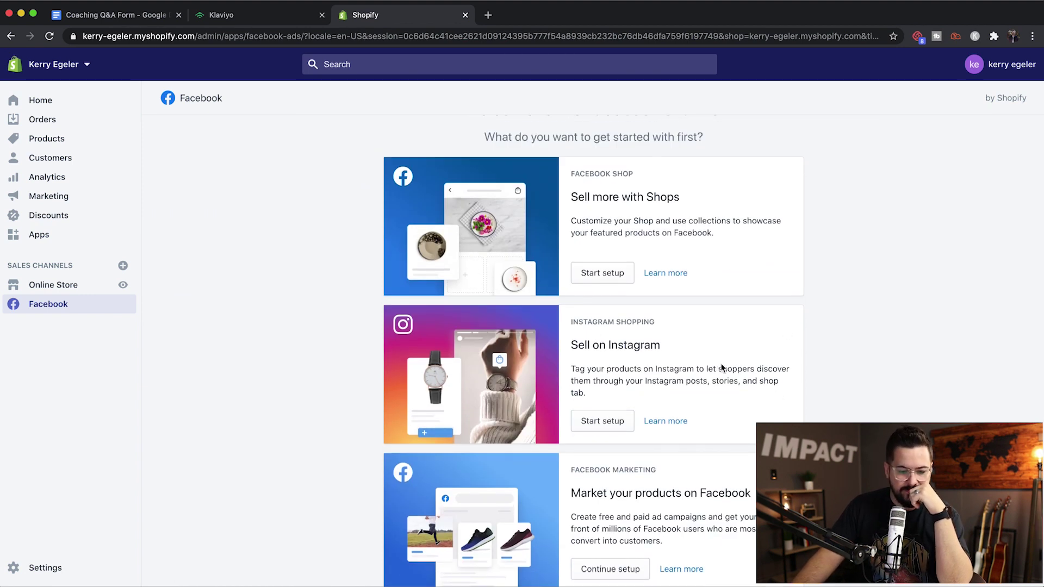
pyautogui.scroll(-1, 722, 368)
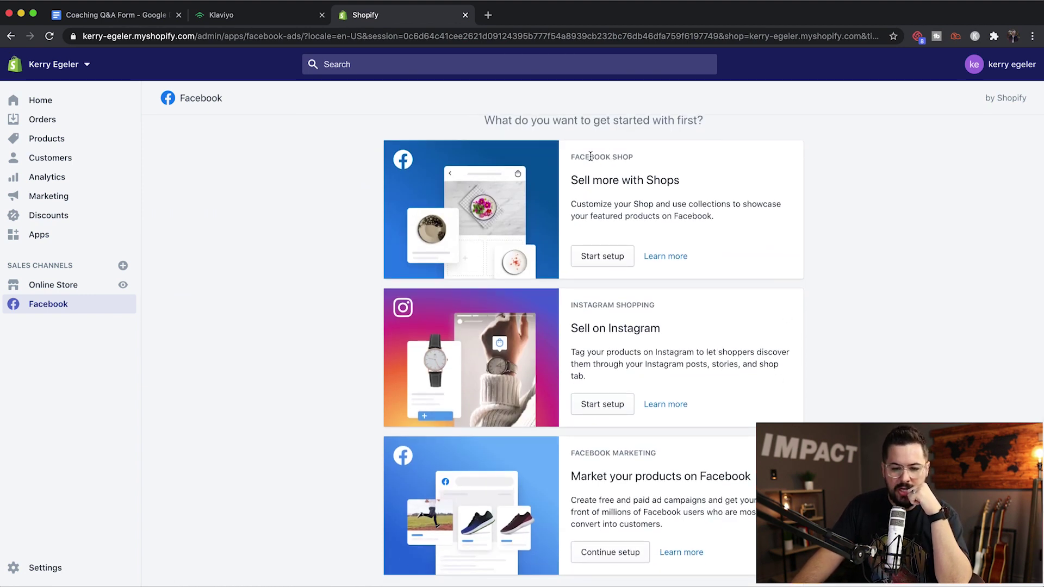
# - Highlight the Facebook Shop, Instagram Shopping and Facebook Marketing options in turn
pyautogui.moveTo(576, 157); pyautogui.dragTo(665, 160)
pyautogui.click(672, 160)
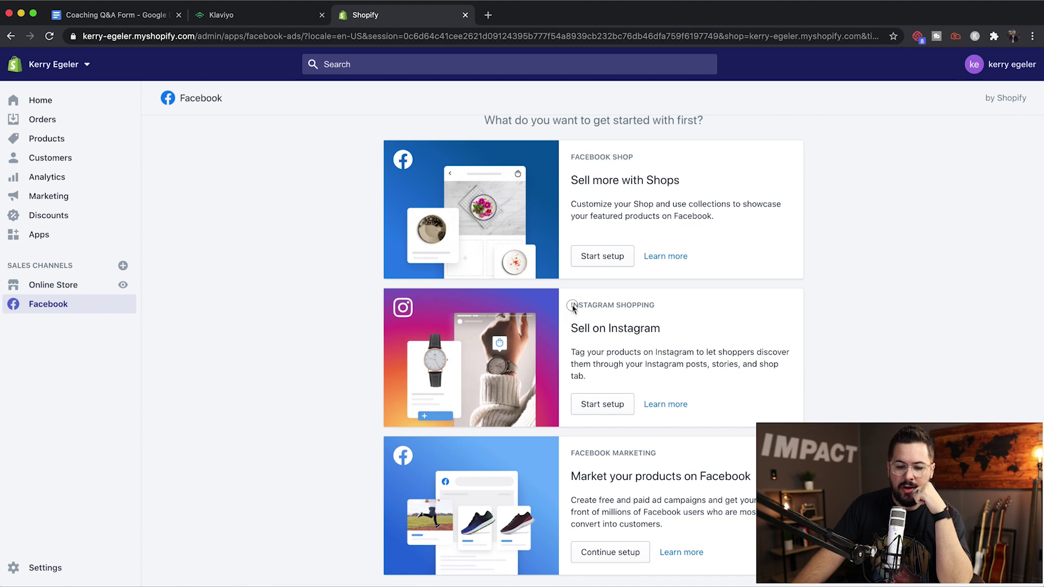
pyautogui.moveTo(566, 321); pyautogui.dragTo(658, 306)
pyautogui.click(687, 305)
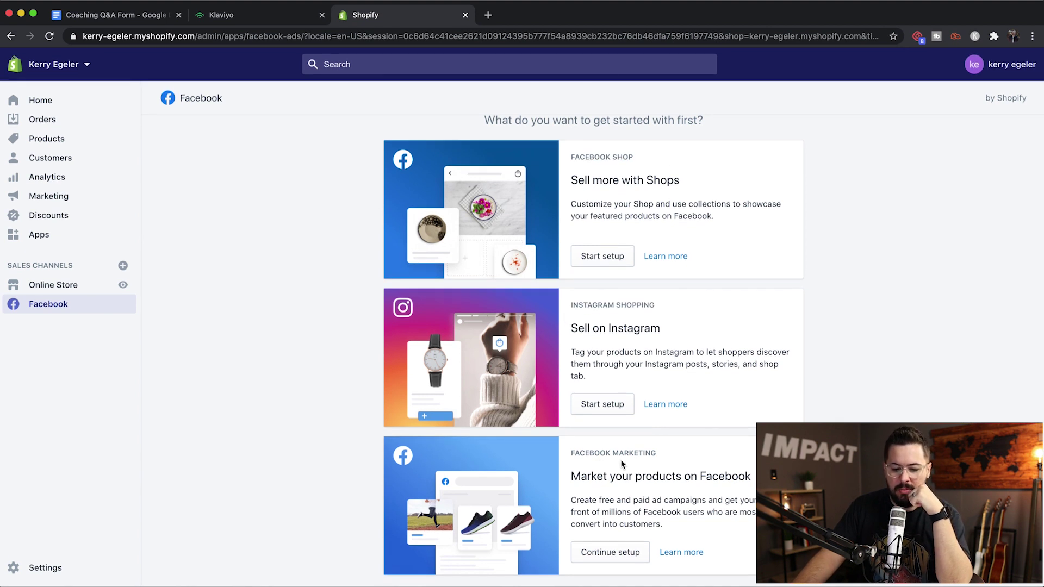
pyautogui.moveTo(585, 456); pyautogui.dragTo(694, 462)
pyautogui.click(707, 462)
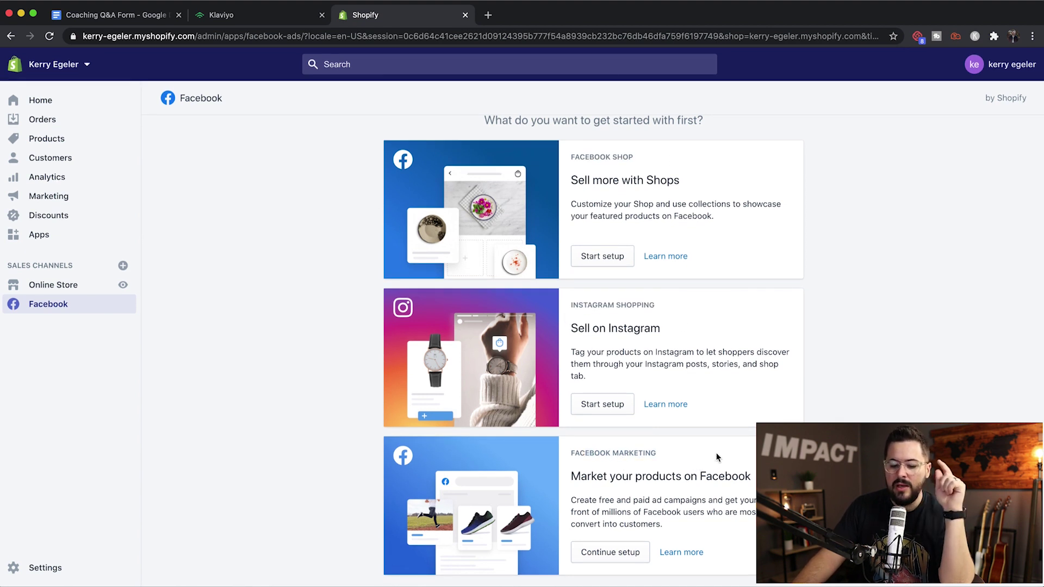
# - Continue the Facebook Marketing setup and approve Shopify's access to the Facebook account
pyautogui.click(609, 552)
pyautogui.scroll(-3, 595, 356)
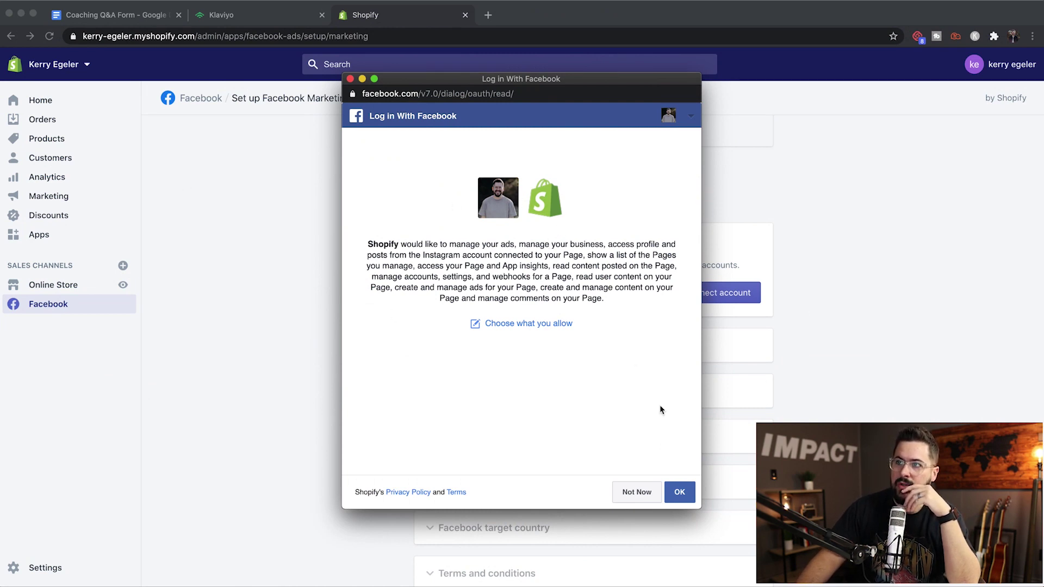
pyautogui.click(681, 492)
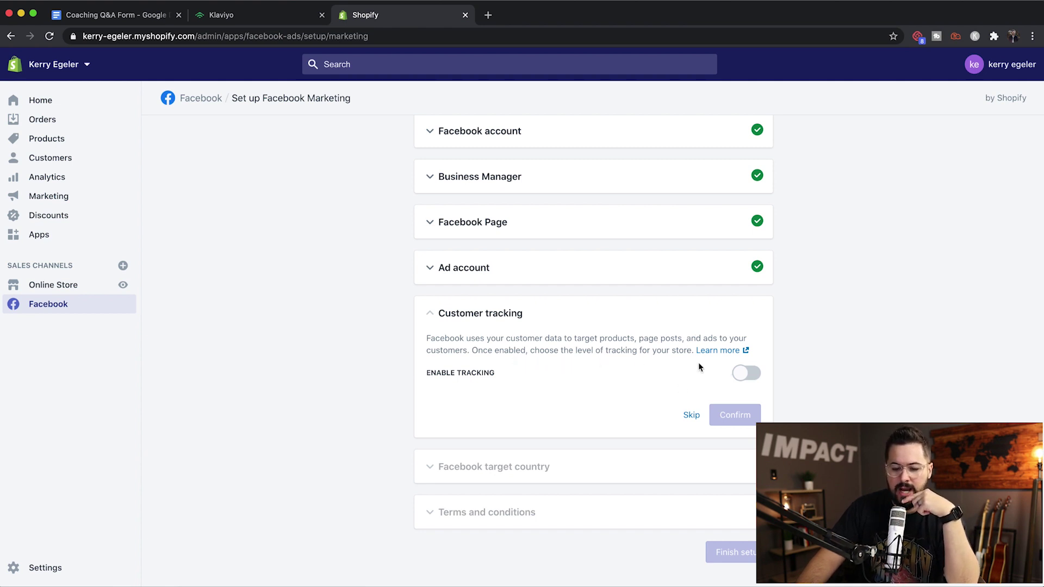
# - Enable customer tracking, settle on the Maximum tracking level, and confirm it
pyautogui.click(747, 374)
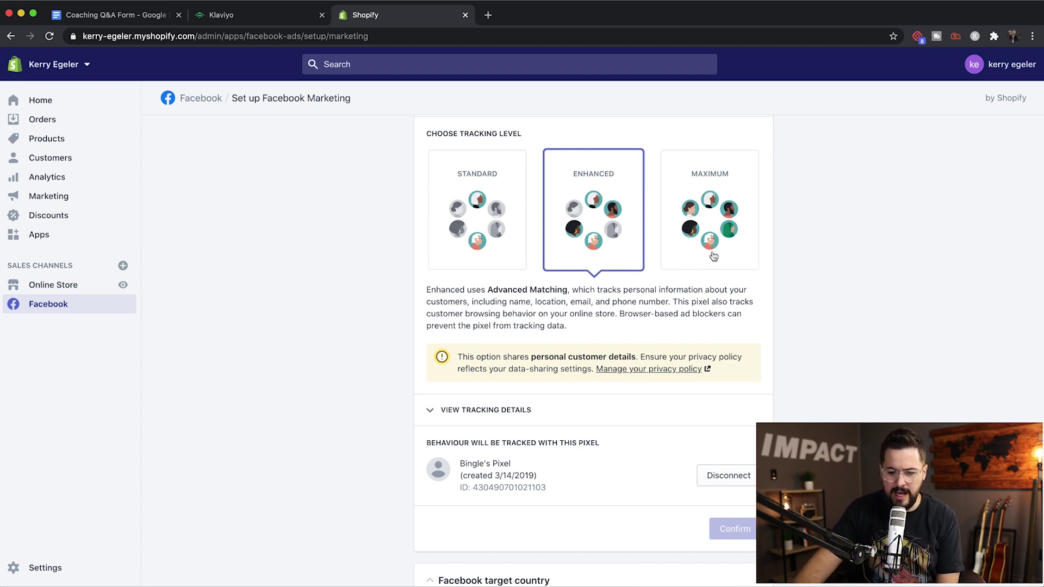
pyautogui.click(717, 228)
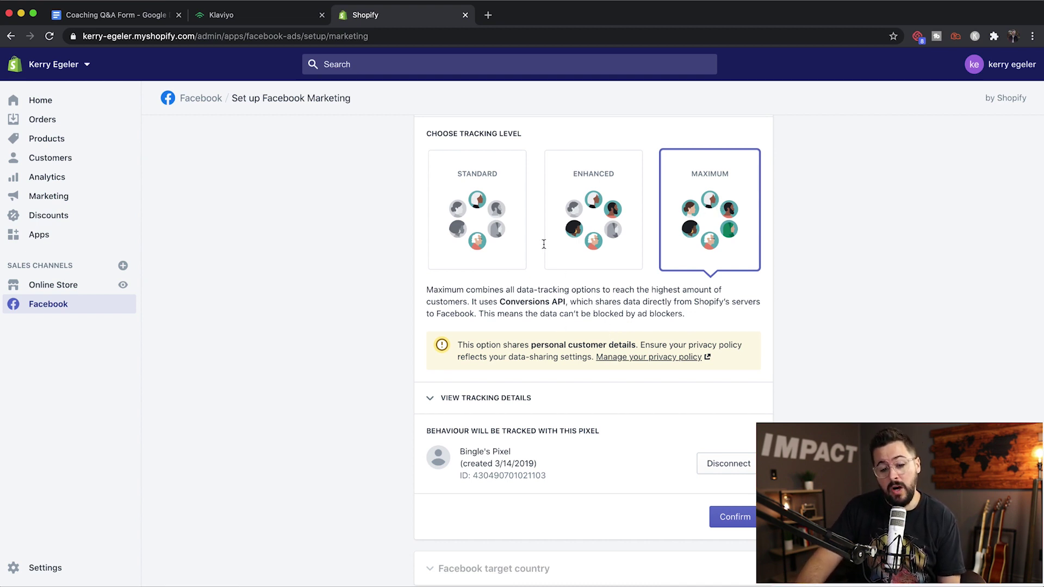
pyautogui.click(466, 239)
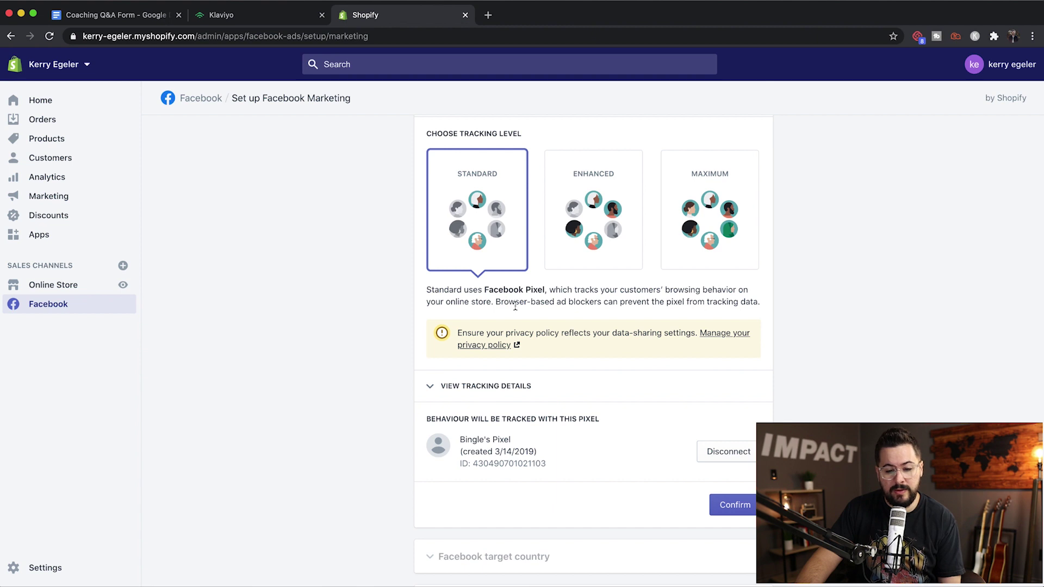
pyautogui.click(739, 212)
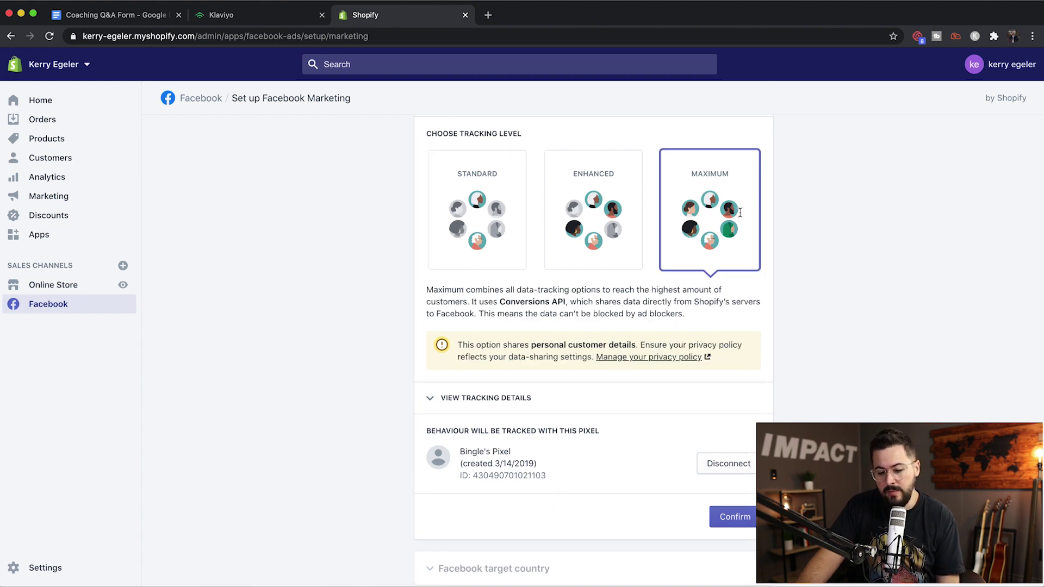
pyautogui.scroll(-3, 776, 389)
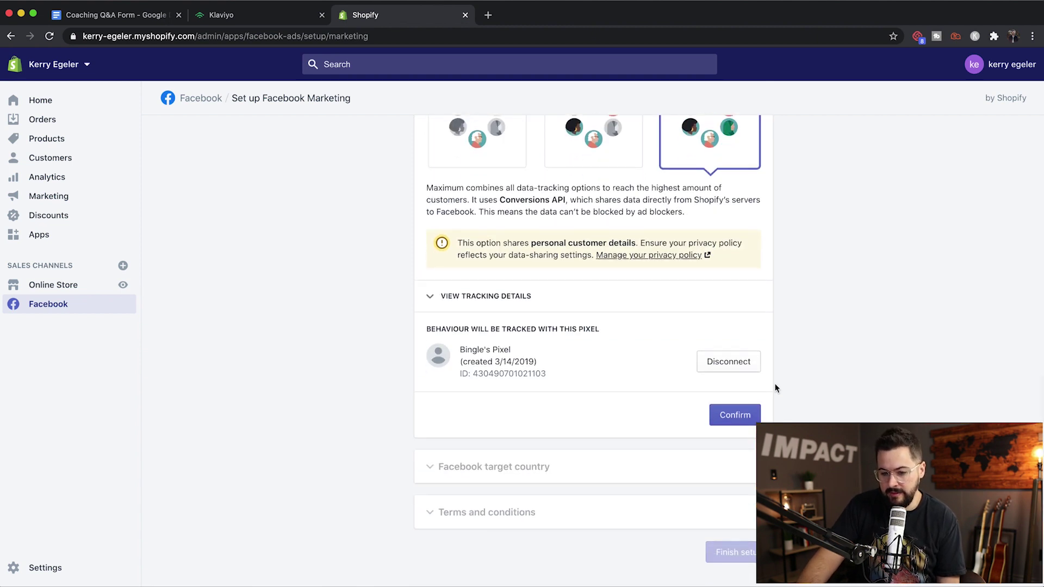
pyautogui.scroll(3, 775, 389)
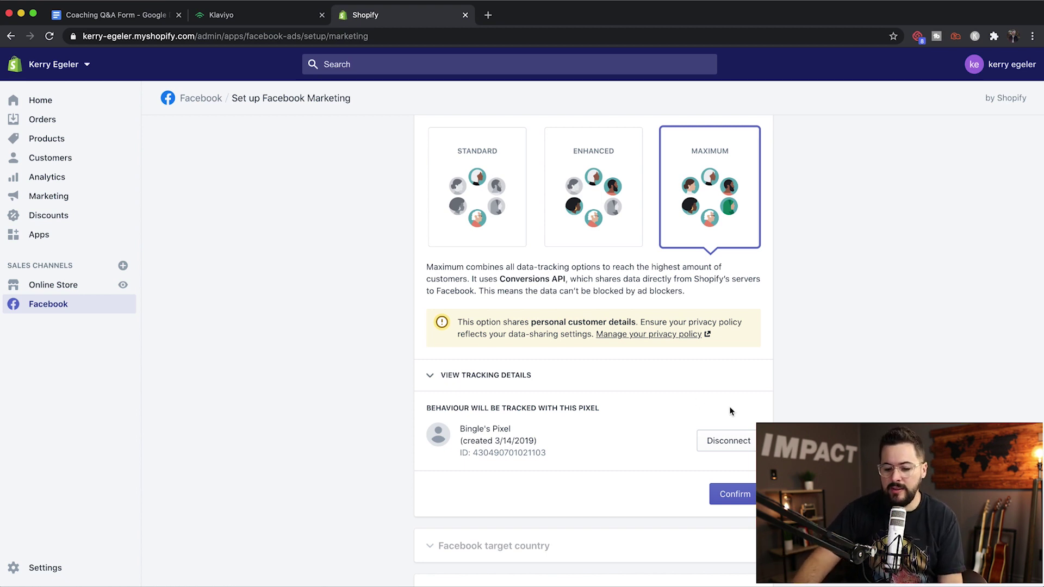
pyautogui.scroll(-2, 653, 463)
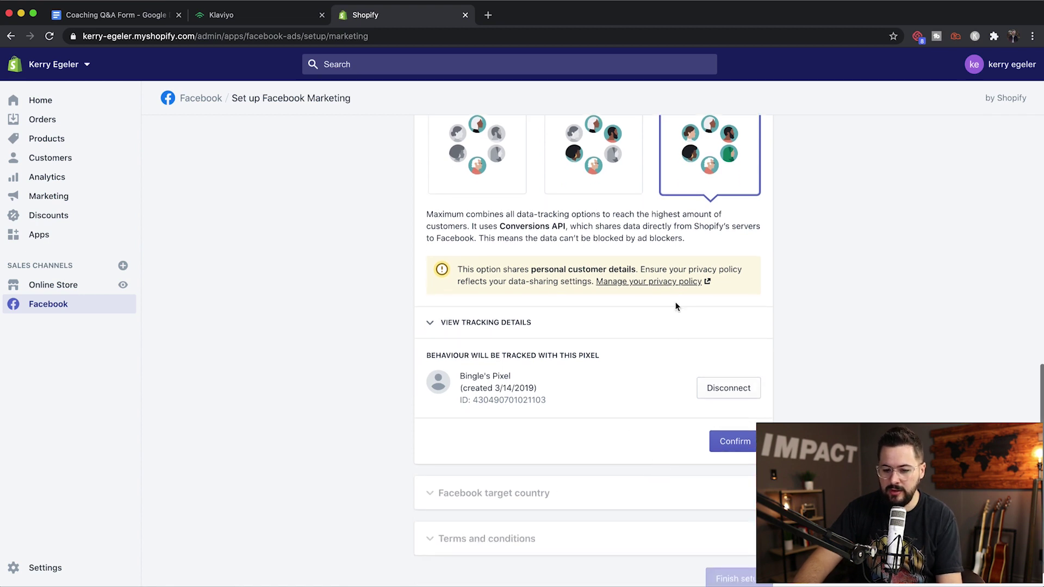
pyautogui.scroll(-1, 668, 450)
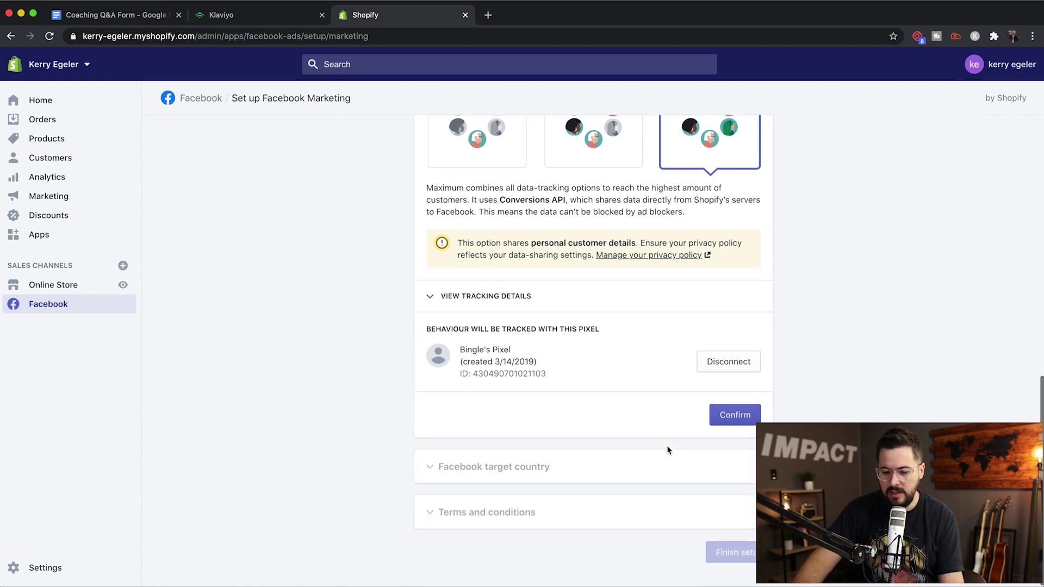
pyautogui.click(742, 420)
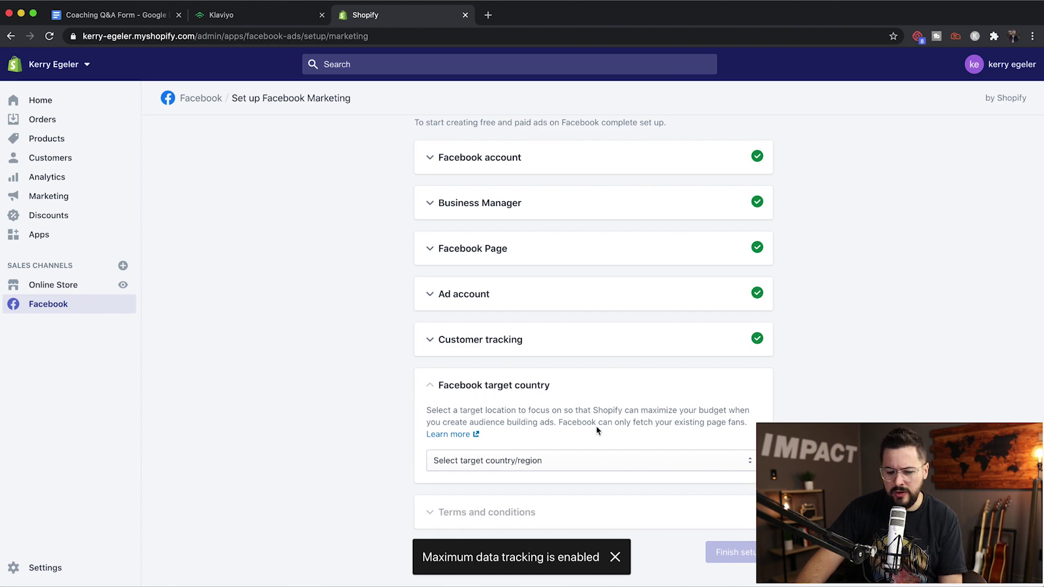
# - Choose United States as the Facebook target country
pyautogui.click(624, 462)
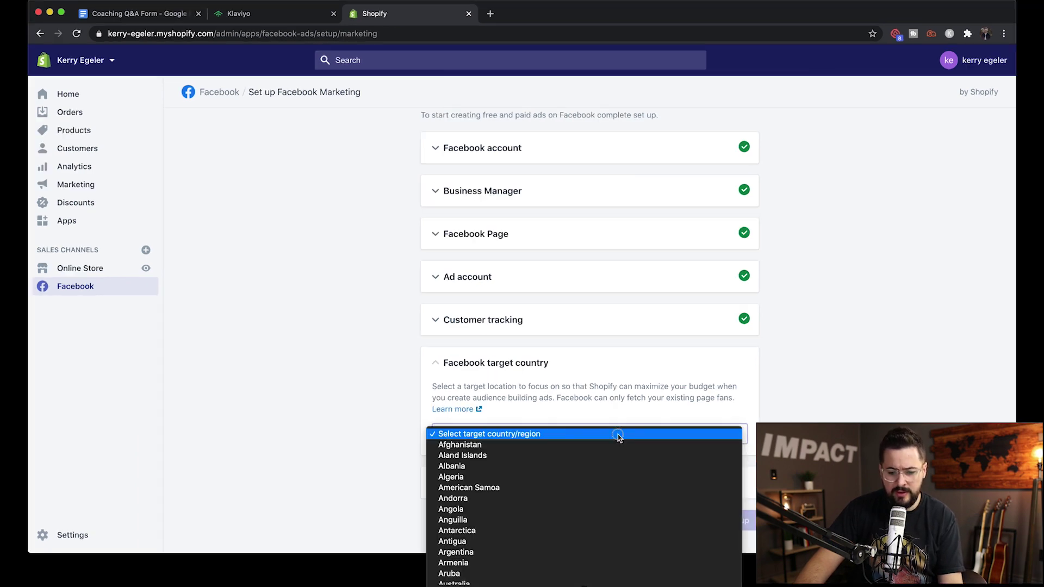
pyautogui.scroll(-10, 617, 437)
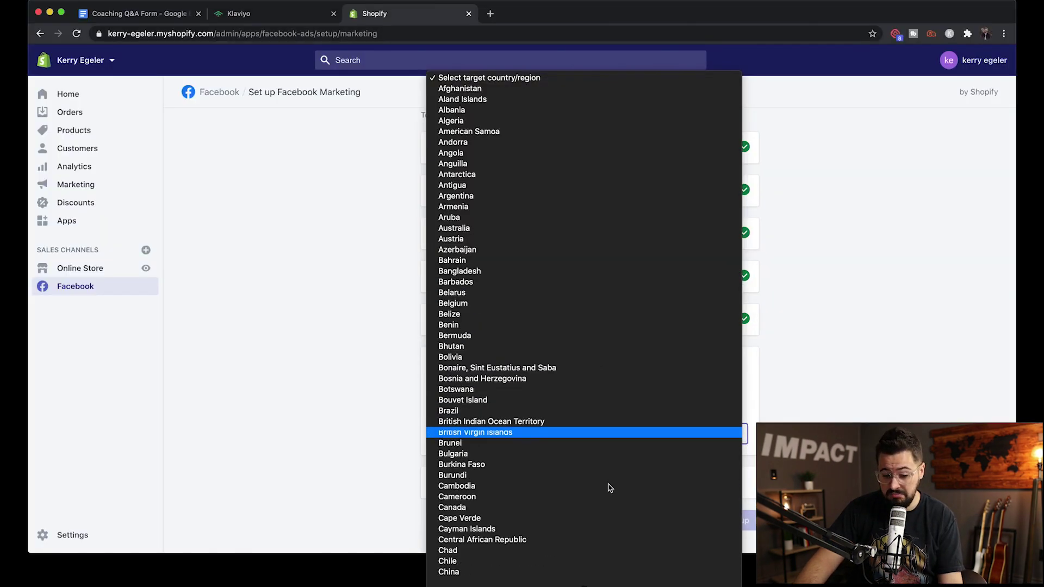
pyautogui.scroll(-15, 610, 491)
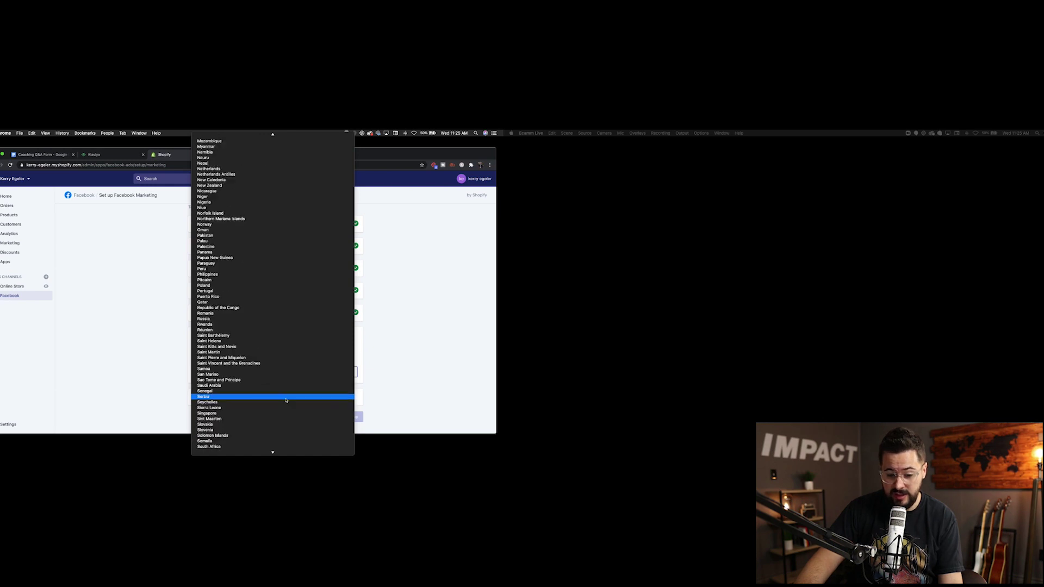
pyautogui.click(285, 400)
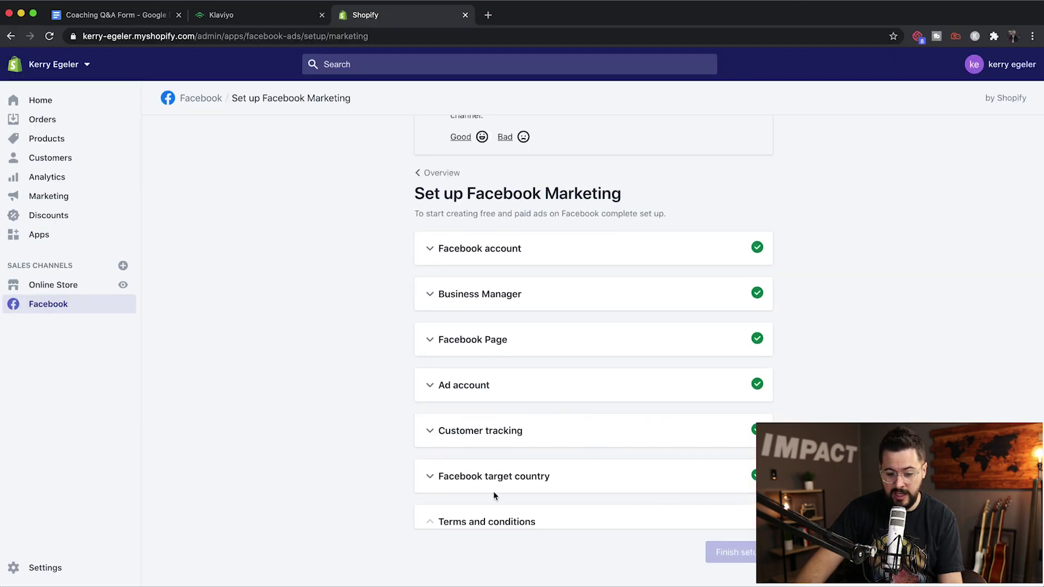
# - Expand and review the Facebook target country details
pyautogui.click(428, 477)
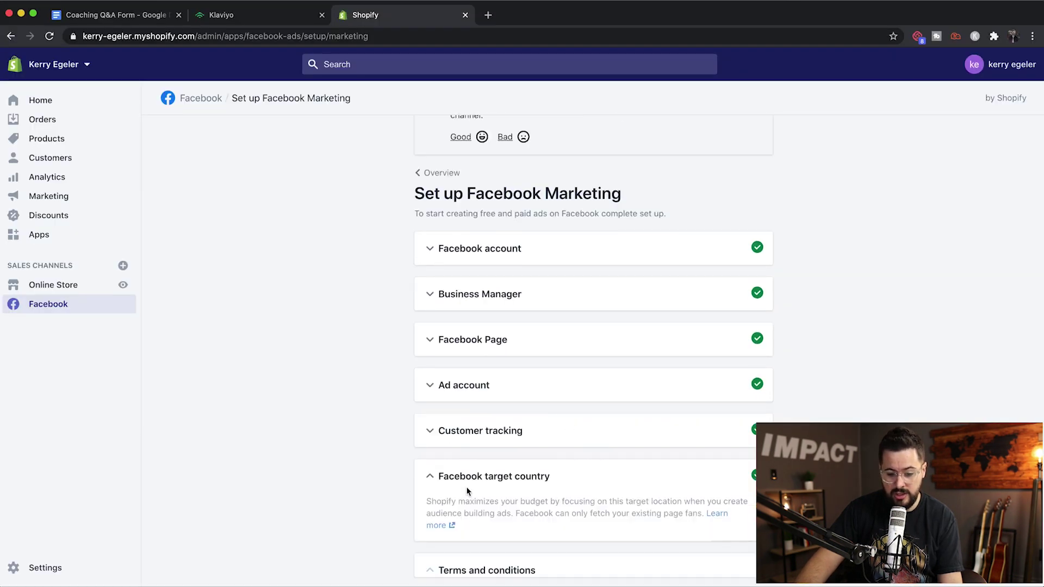
pyautogui.scroll(-2, 533, 499)
pyautogui.scroll(-2, 538, 500)
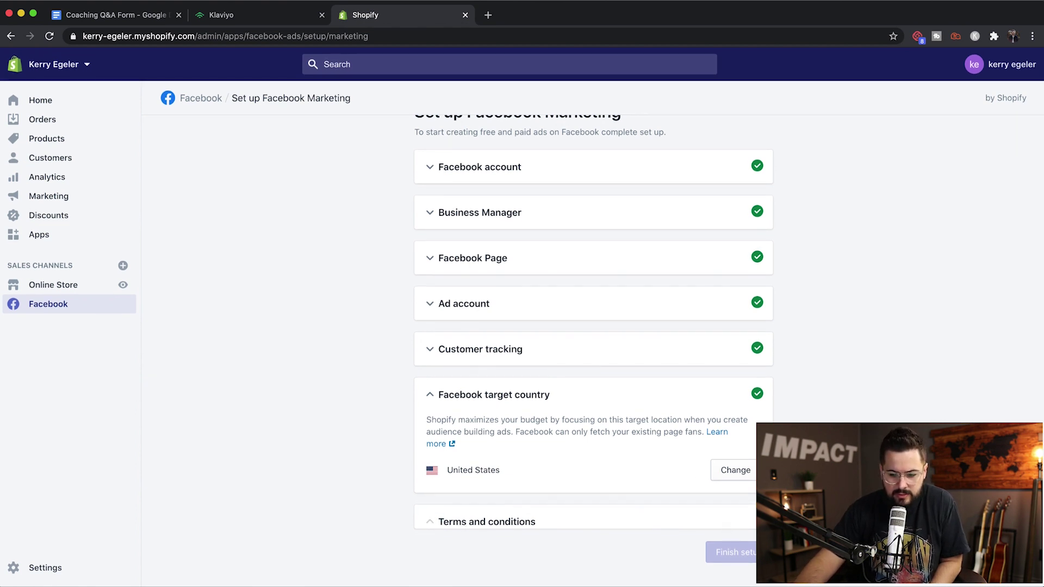
pyautogui.scroll(2, 592, 327)
pyautogui.scroll(-2, 729, 553)
# - Dismiss the setup feedback request and collapse the target country details
pyautogui.click(730, 553)
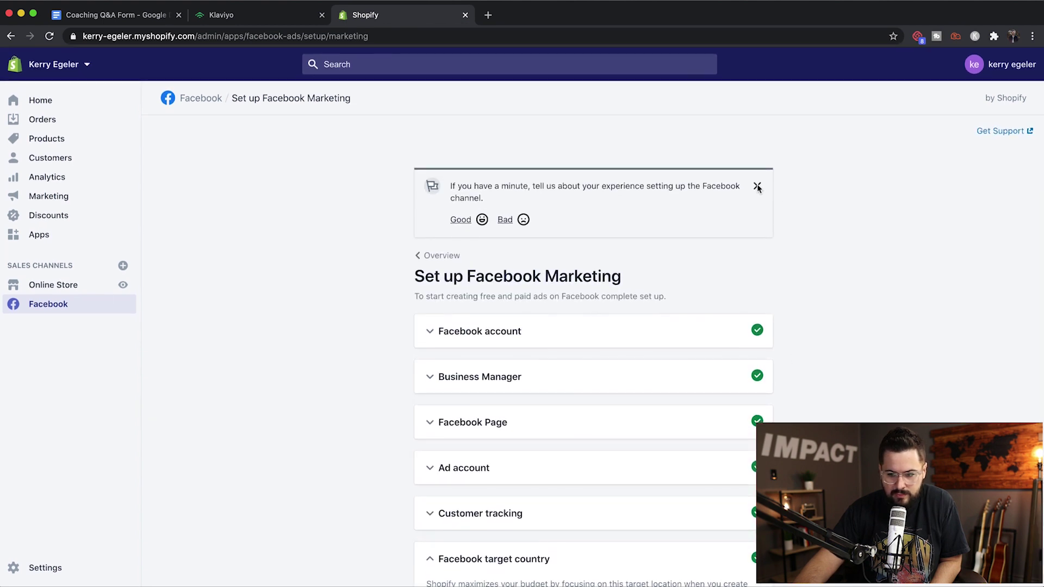
pyautogui.click(757, 187)
pyautogui.scroll(-3, 813, 324)
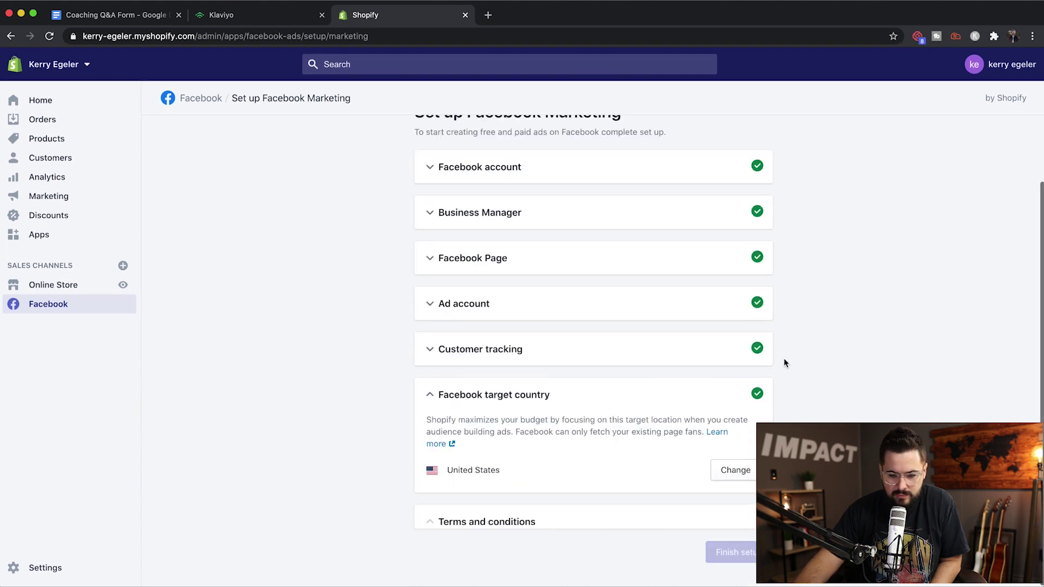
pyautogui.click(451, 397)
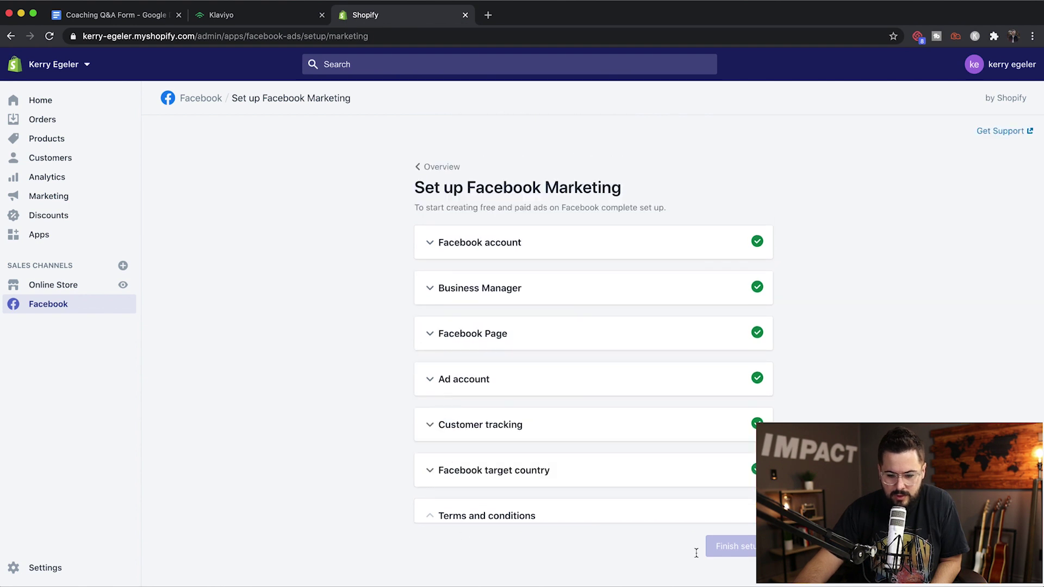
# - Return to the Facebook channel overview, where Facebook Marketing shows as Active
pyautogui.click(442, 167)
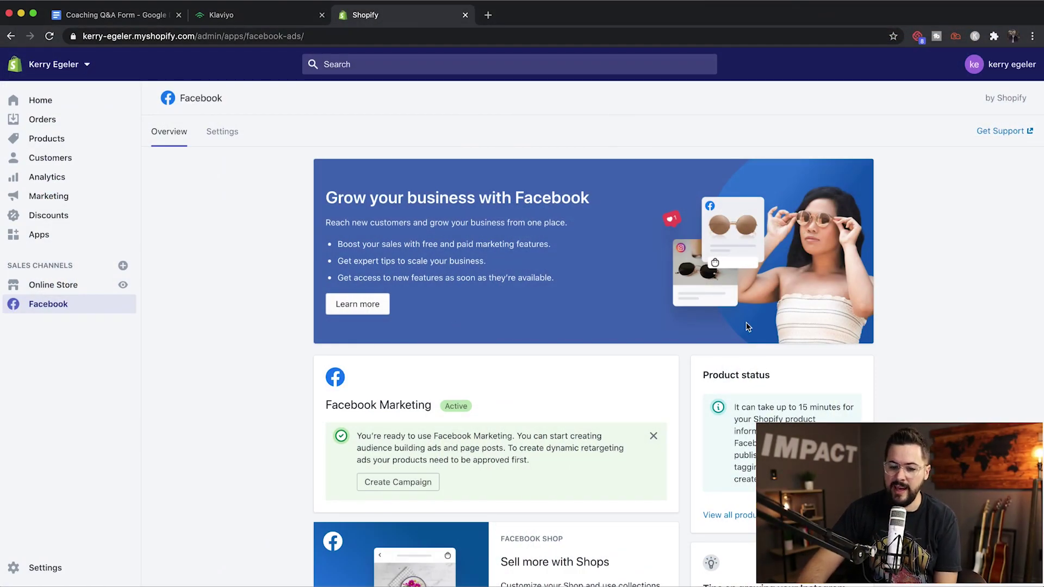
pyautogui.scroll(-3, 751, 328)
pyautogui.scroll(5, 748, 336)
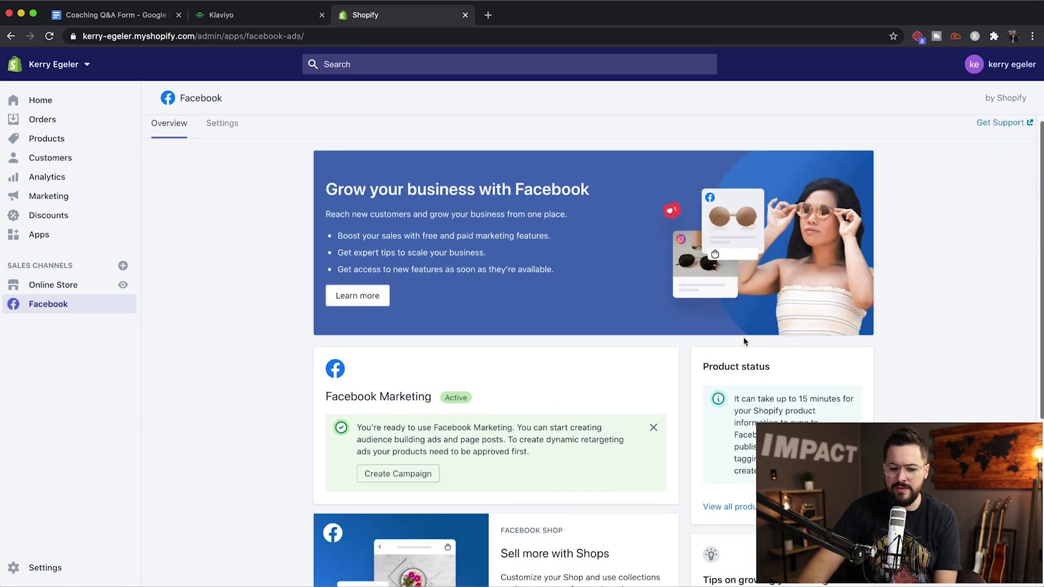
pyautogui.scroll(-5, 466, 459)
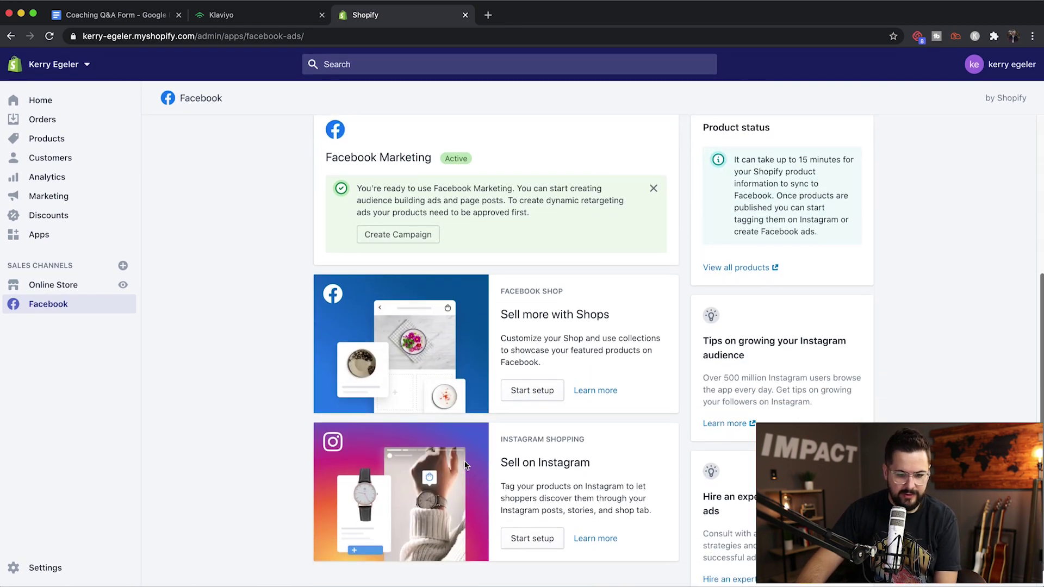
pyautogui.scroll(5, 466, 465)
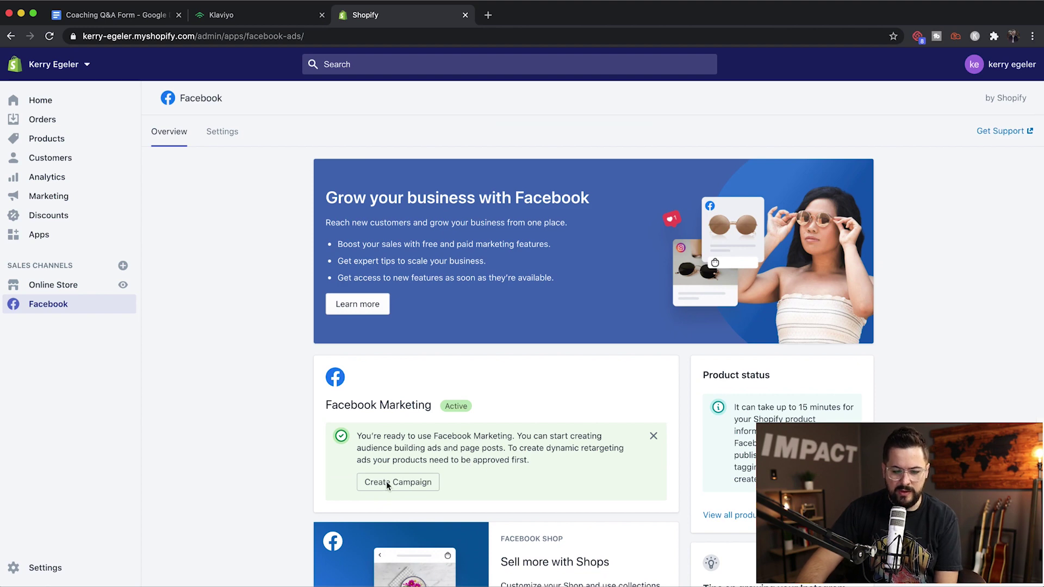
# - Start a new campaign from the Facebook Marketing card and review the Marketing overview
pyautogui.click(424, 482)
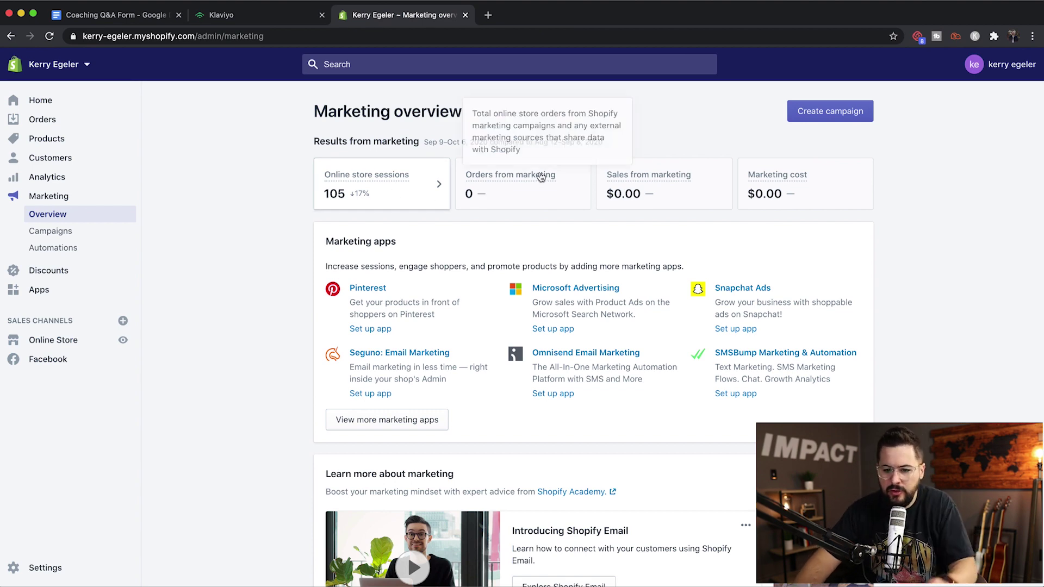
pyautogui.scroll(-5, 900, 266)
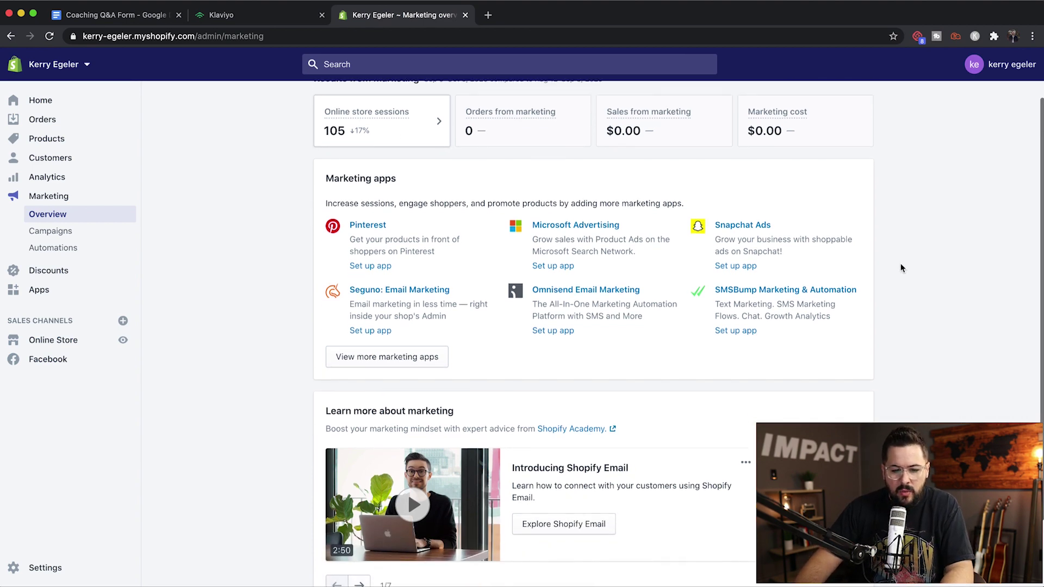
pyautogui.scroll(5, 900, 266)
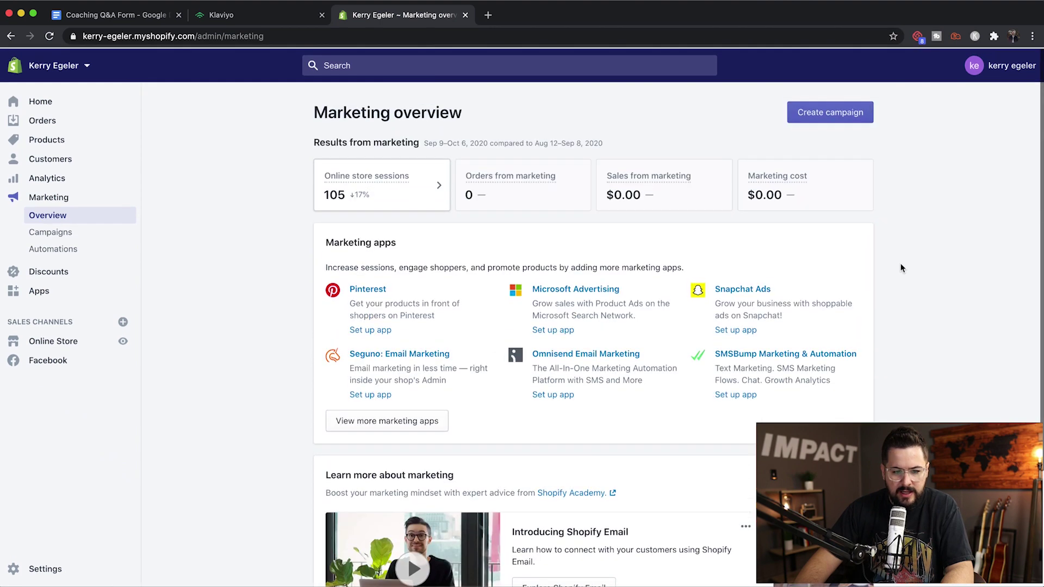
# - Start building a new marketing campaign and browse the available activities
pyautogui.click(851, 112)
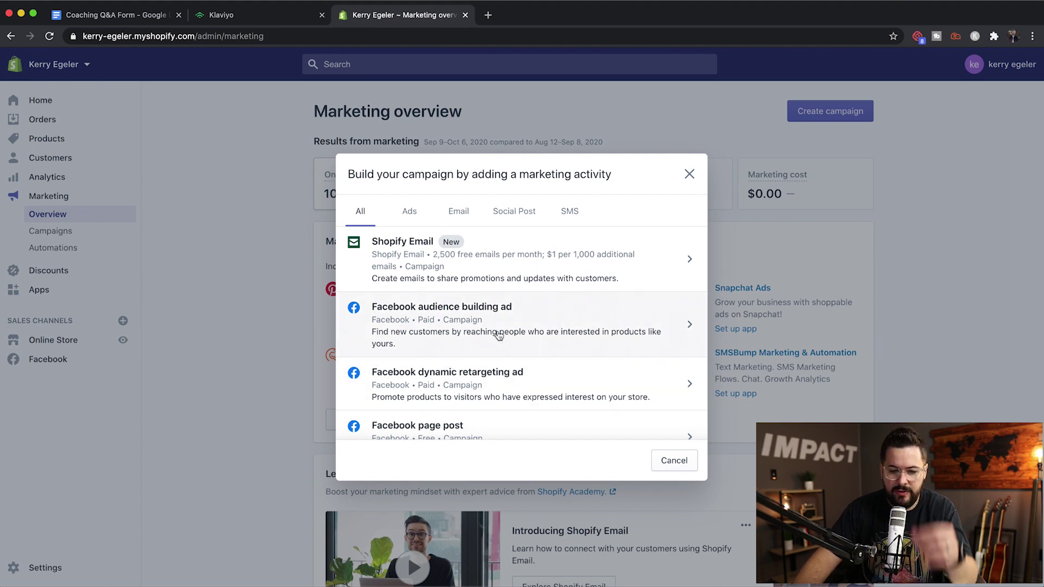
pyautogui.scroll(-4, 501, 389)
pyautogui.scroll(4, 504, 396)
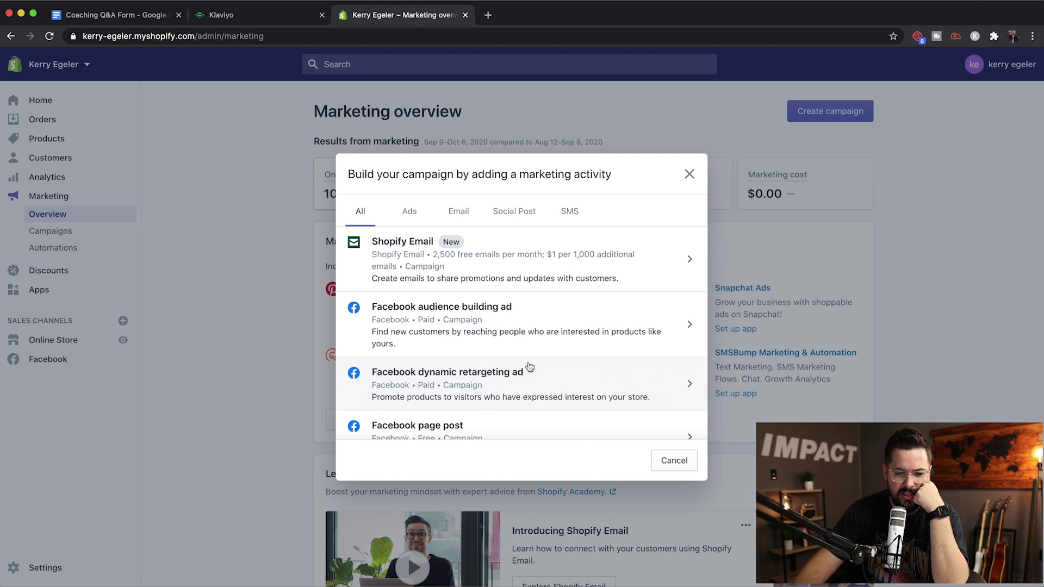
pyautogui.scroll(-2, 608, 334)
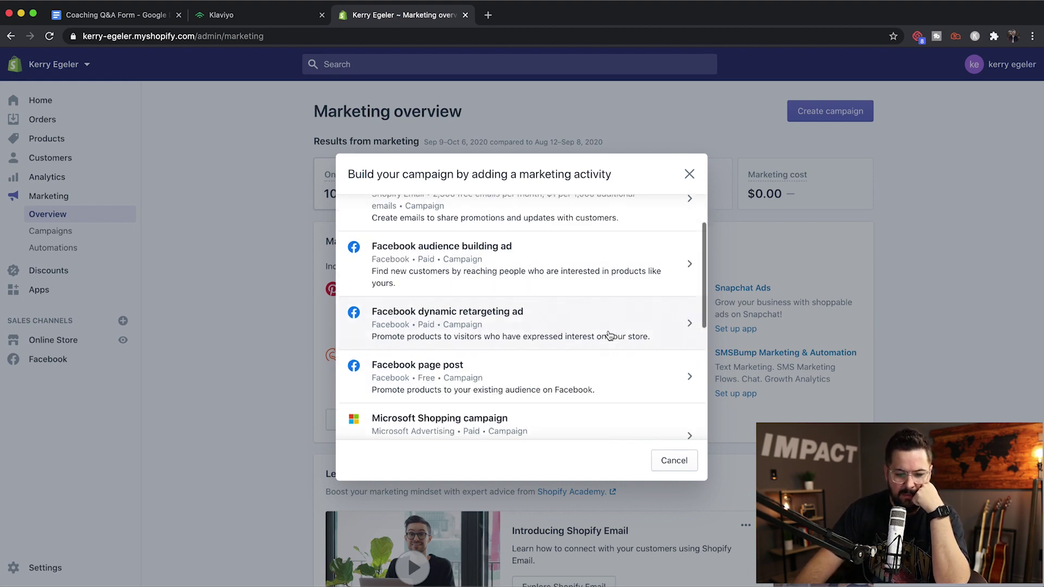
pyautogui.scroll(-5, 608, 334)
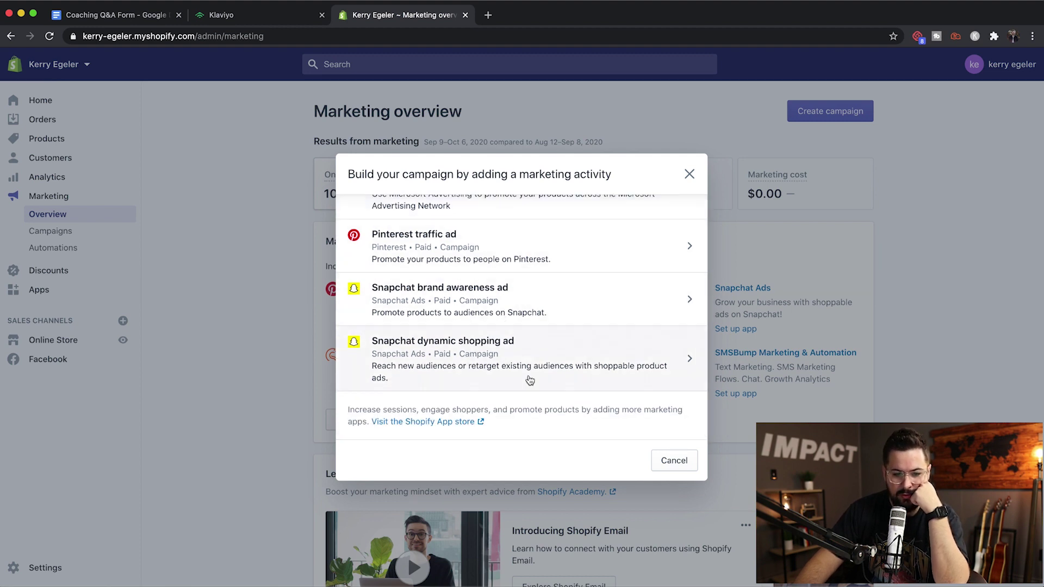
pyautogui.scroll(5, 530, 380)
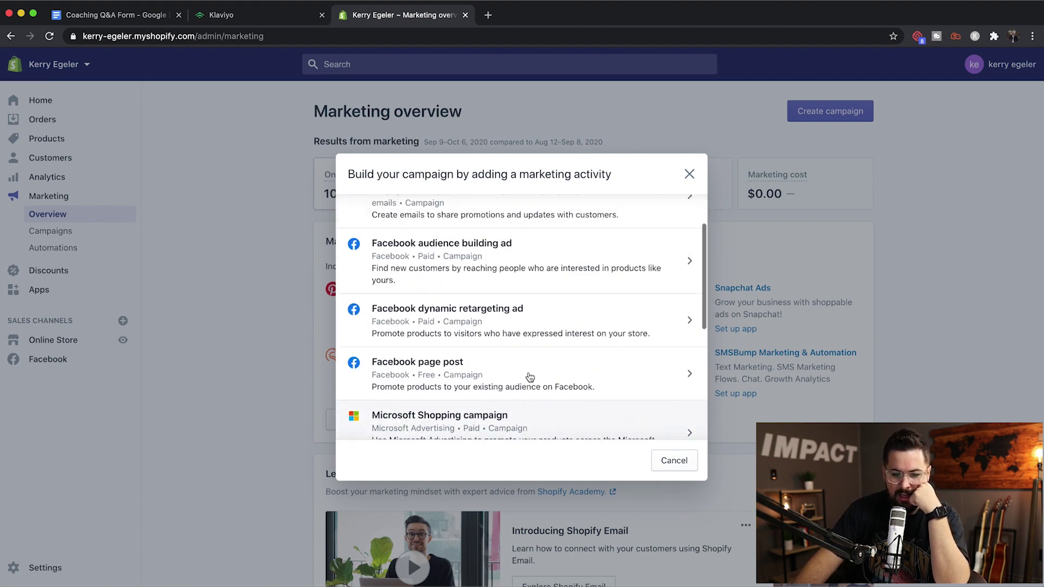
pyautogui.scroll(3, 529, 377)
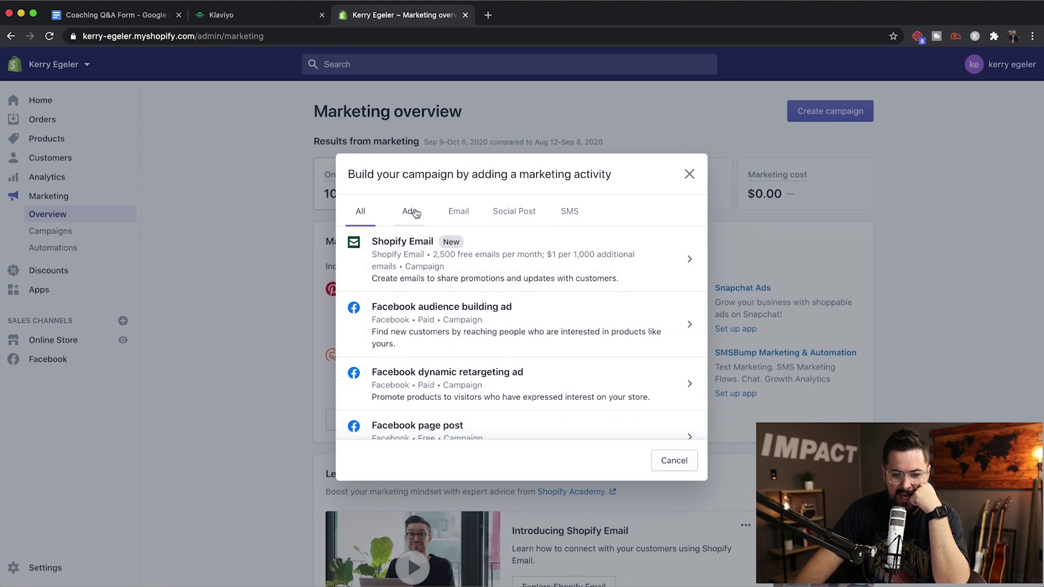
# - Filter the campaign activities to Ads only and review the ad list
pyautogui.click(415, 213)
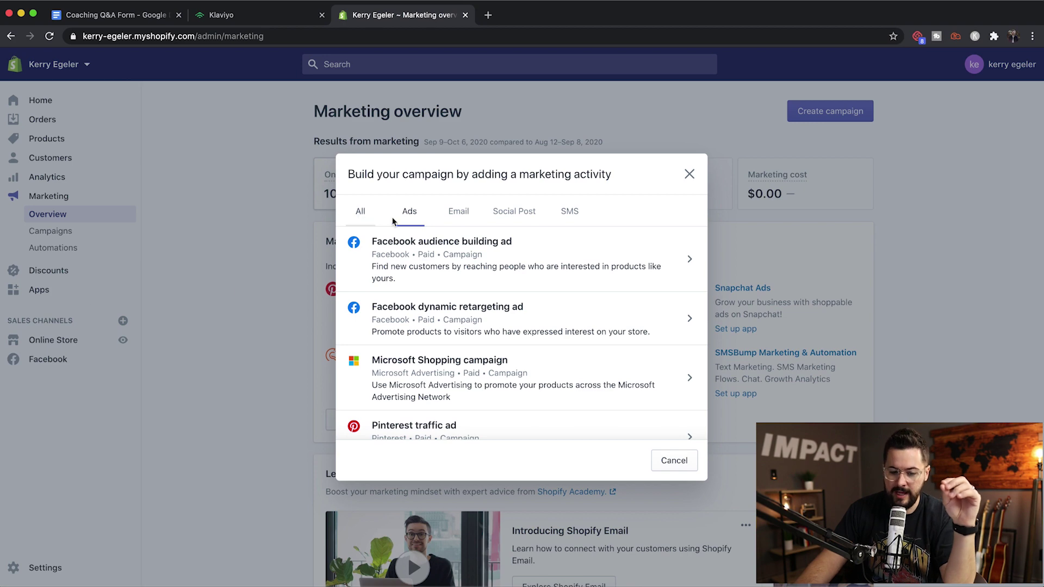
pyautogui.scroll(-2, 456, 348)
pyautogui.scroll(-5, 457, 349)
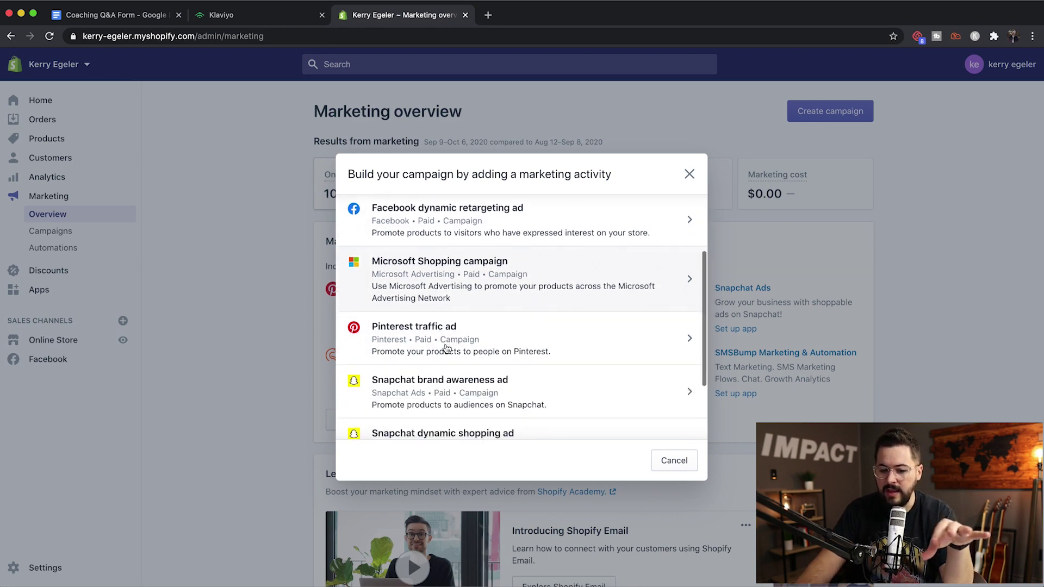
pyautogui.scroll(4, 457, 359)
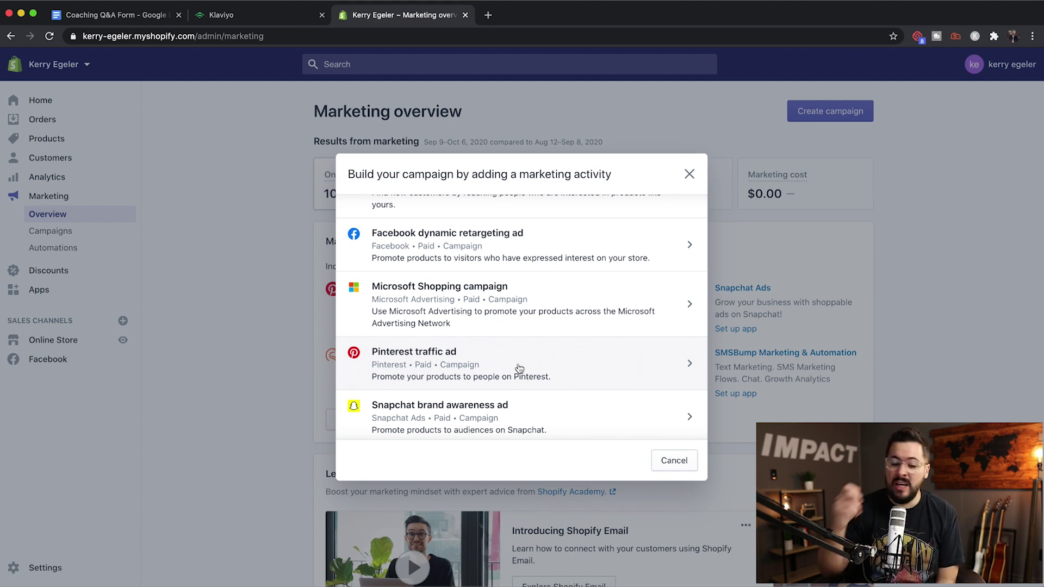
pyautogui.scroll(2, 549, 388)
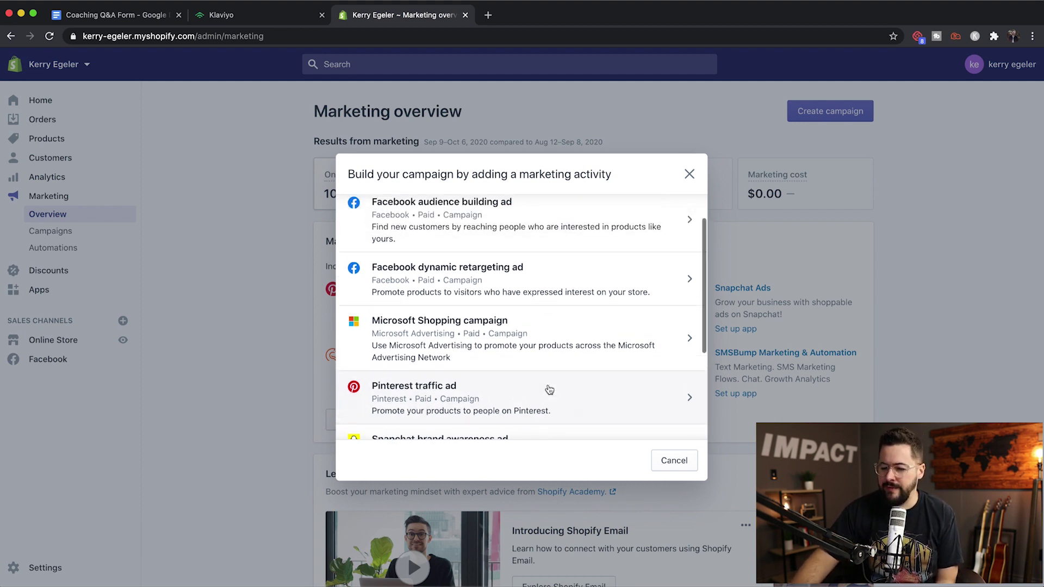
pyautogui.scroll(2, 549, 389)
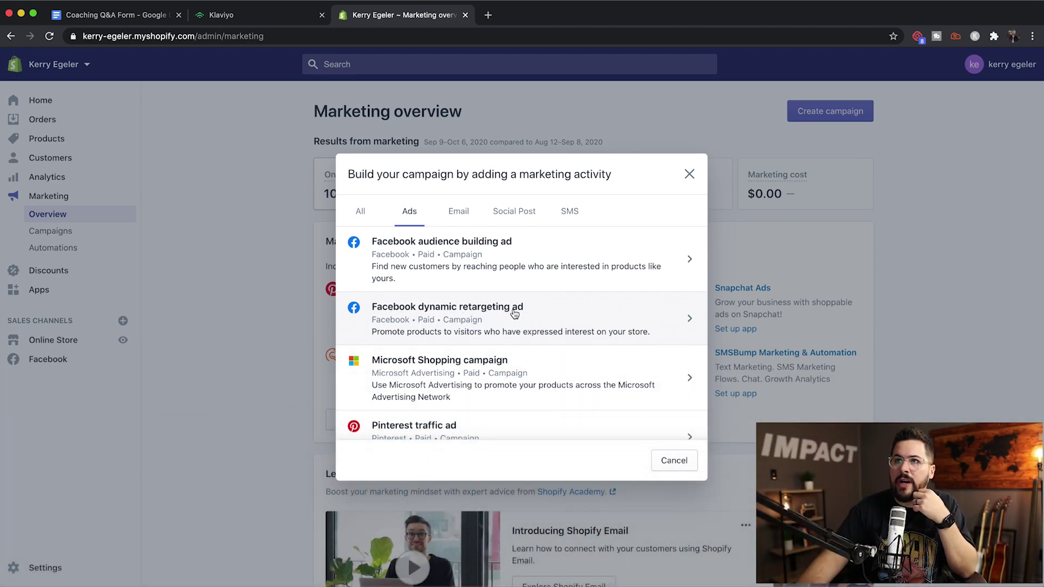
# - Choose the Facebook dynamic retargeting ad from the Ads list
pyautogui.click(569, 324)
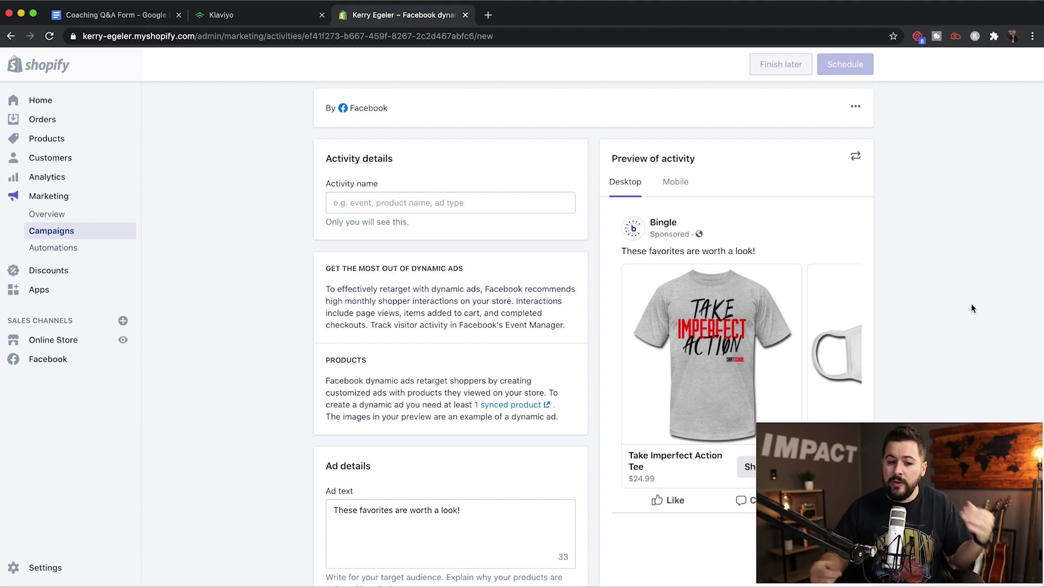
pyautogui.click(488, 15)
pyautogui.write('merch.kerryegeler.com')
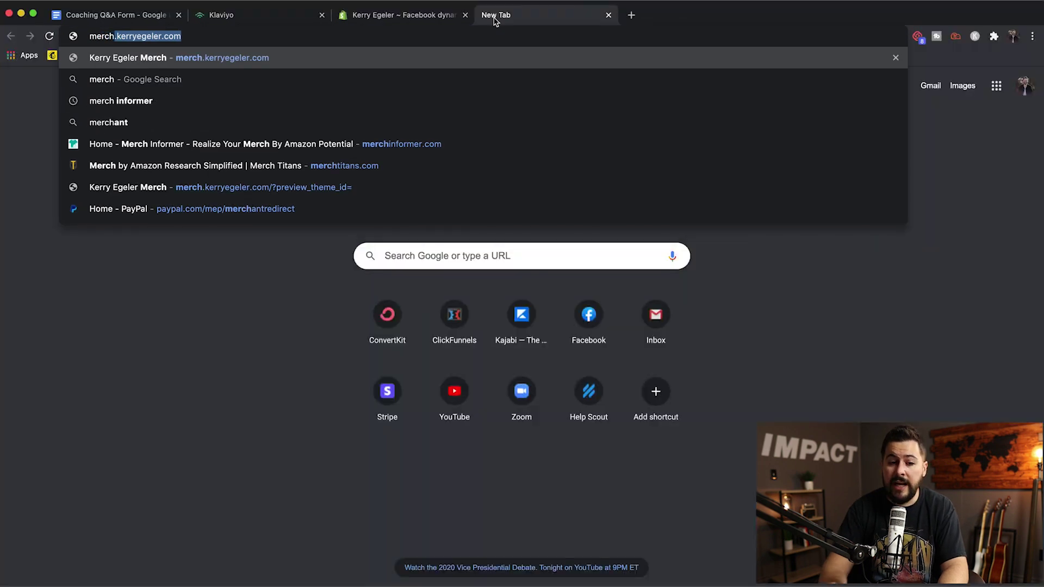
pyautogui.press('Return')
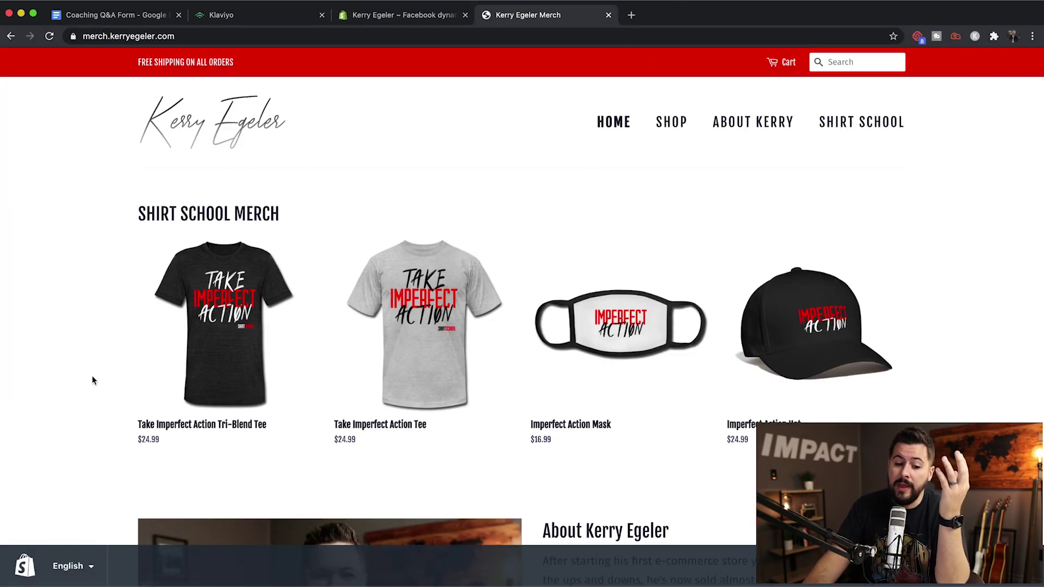
pyautogui.click(211, 346)
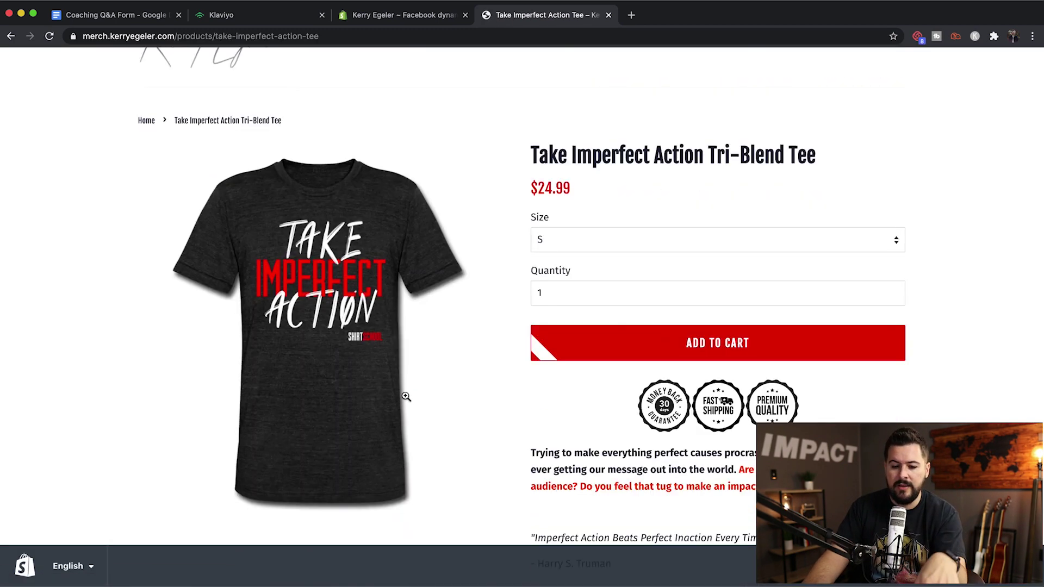
pyautogui.scroll(-2, 407, 396)
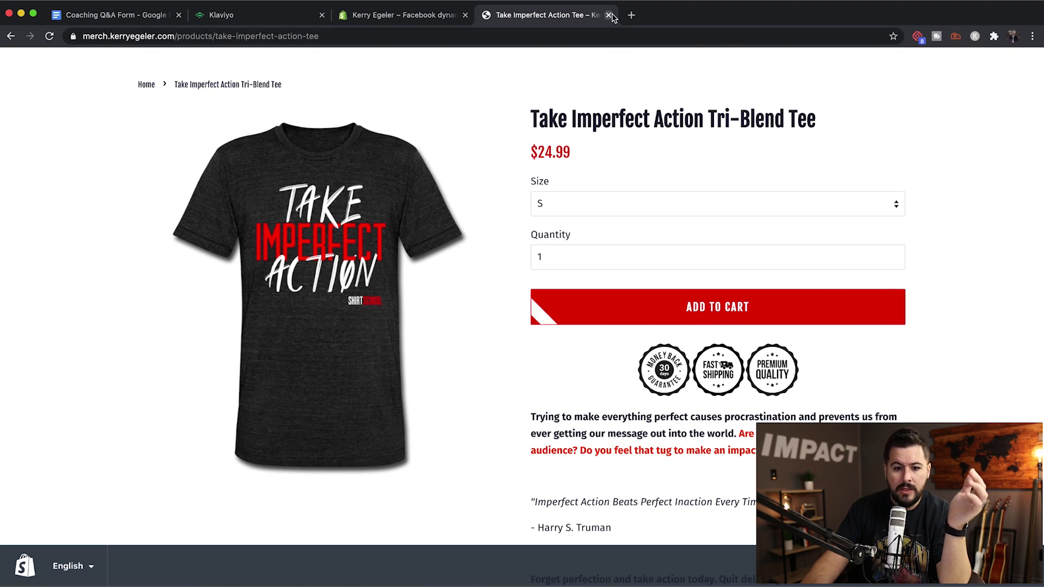
pyautogui.click(608, 15)
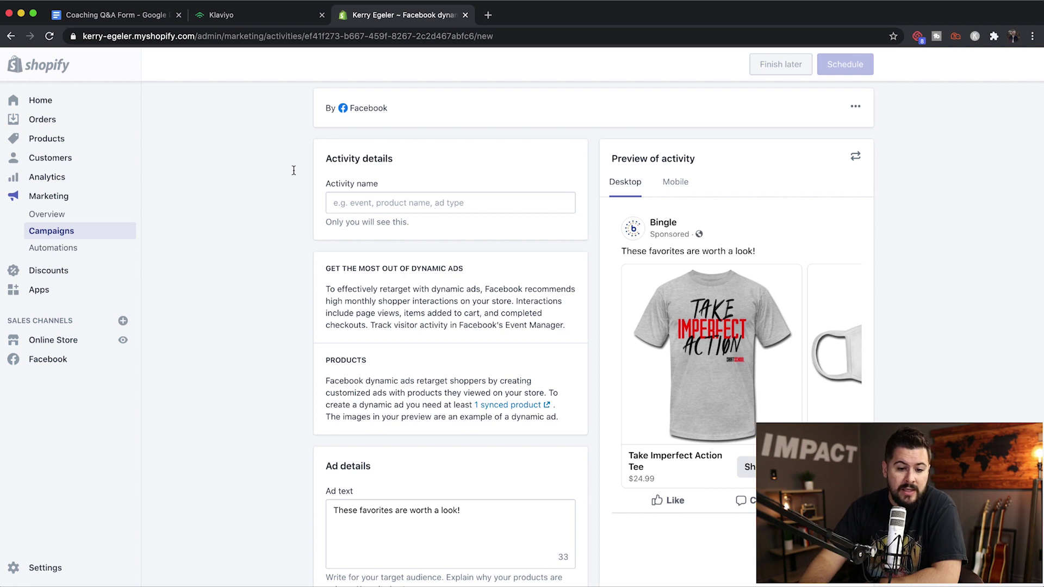
# - Replace the existing ad text with the discount message beginning 'Hey, we saw you were'
pyautogui.scroll(2, 456, 254)
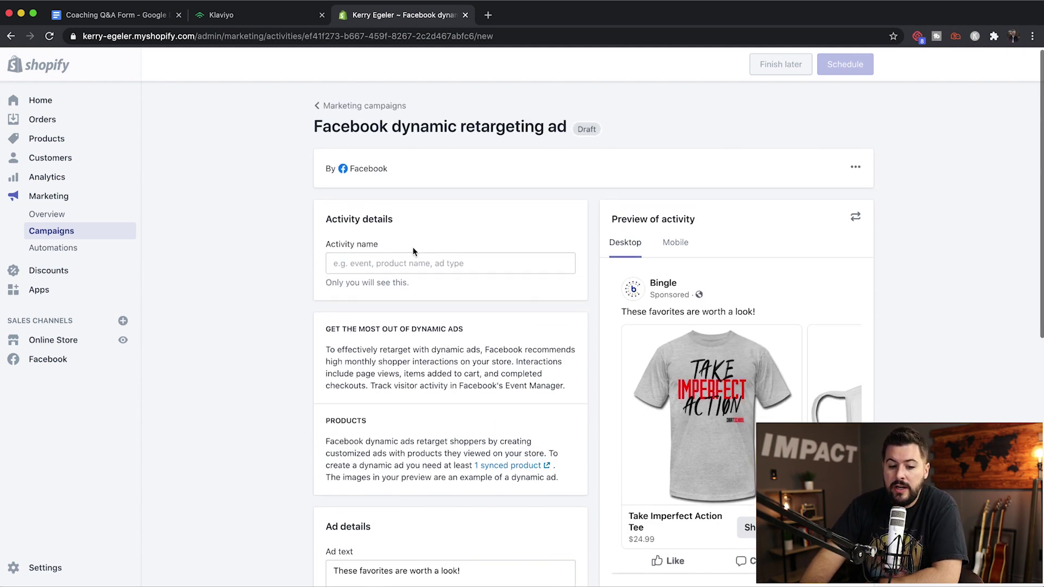
pyautogui.click(361, 272)
pyautogui.scroll(-1, 363, 272)
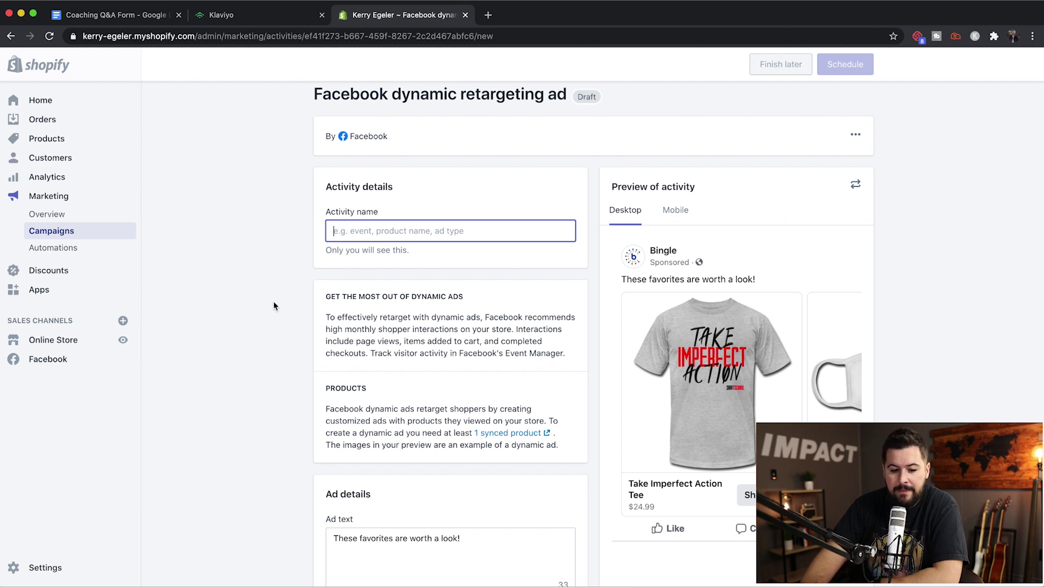
pyautogui.scroll(-5, 274, 308)
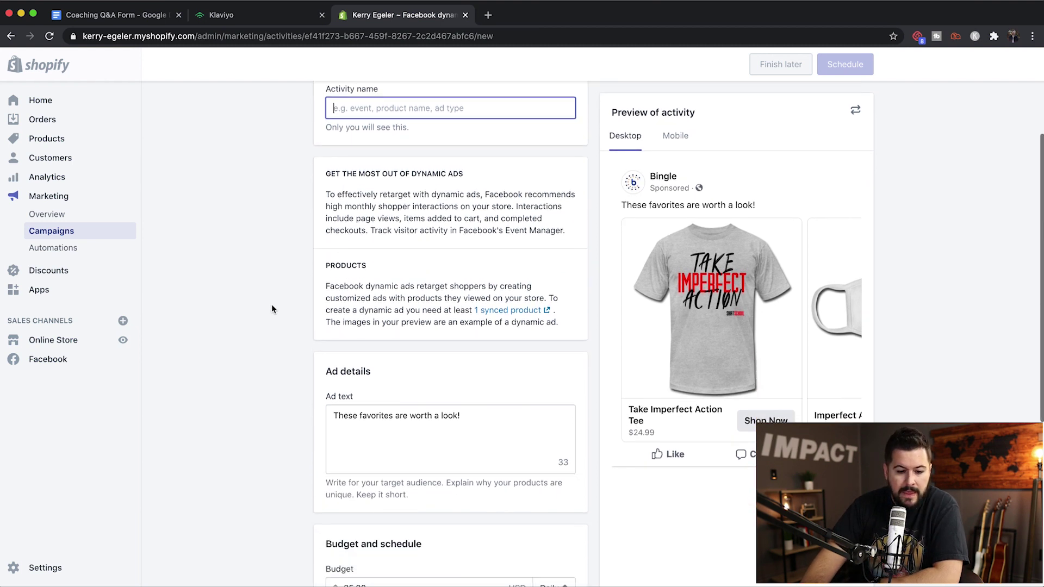
pyautogui.scroll(-2, 272, 309)
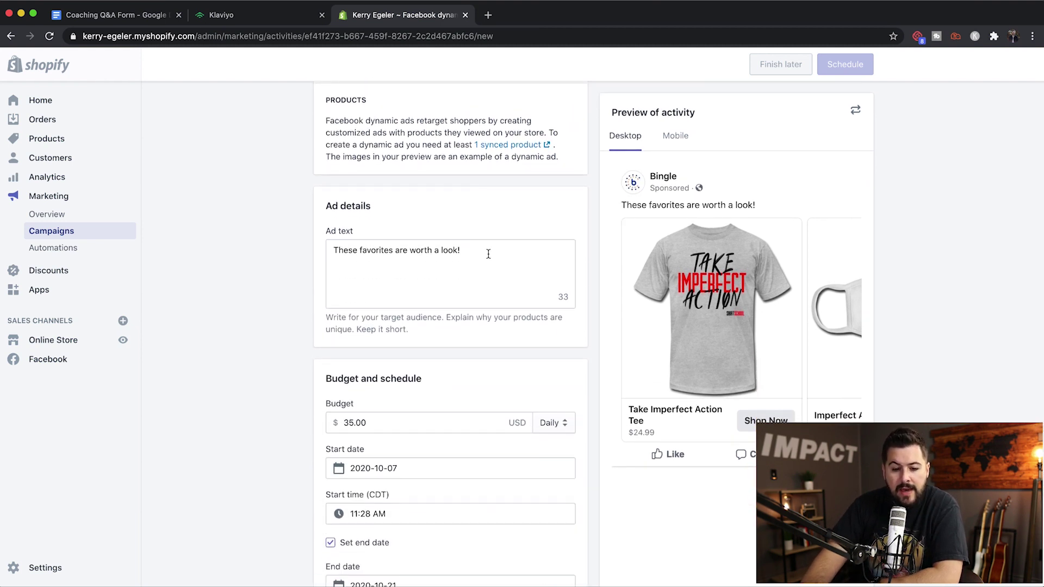
pyautogui.moveTo(487, 252); pyautogui.dragTo(321, 250)
pyautogui.write('Hey, we saw you were')
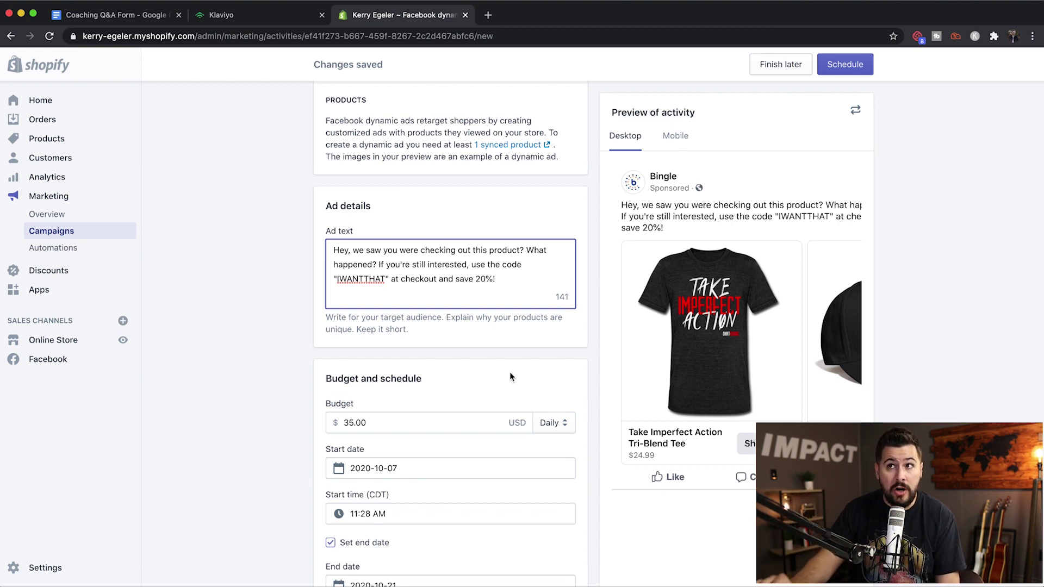
# - Replace the 35.00 daily budget with 5.00 USD
pyautogui.click(403, 425)
pyautogui.doubleClick(404, 425)
pyautogui.write('5.00')
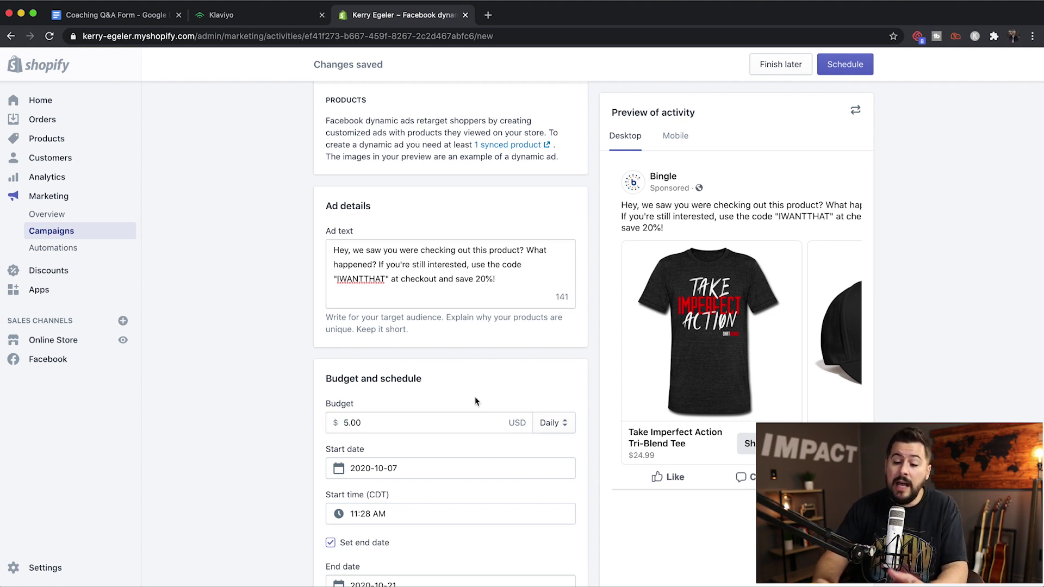
pyautogui.click(476, 401)
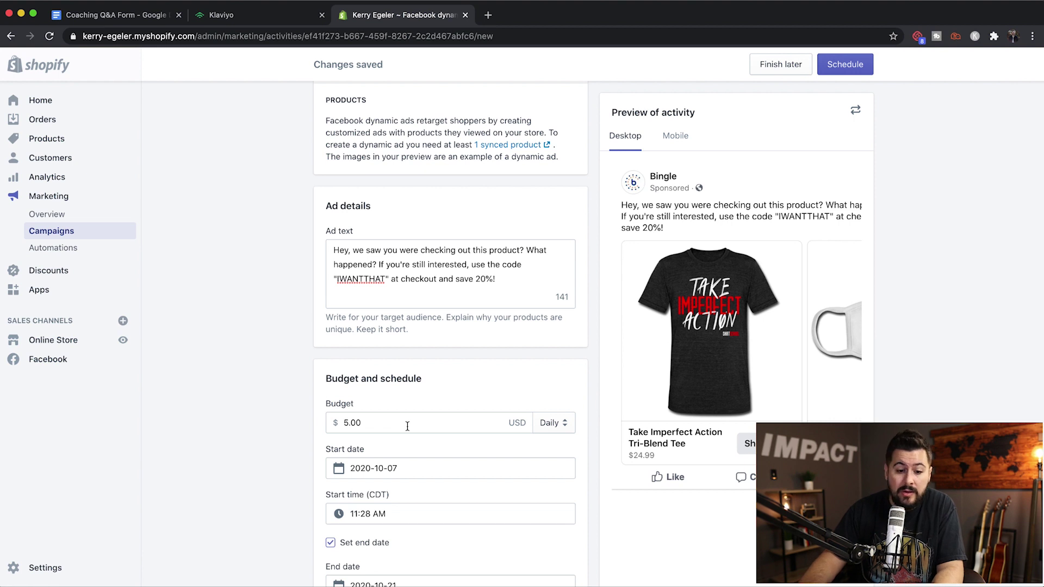
# - Clear the Set end date checkbox so the ad runs indefinitely
pyautogui.scroll(-3, 407, 426)
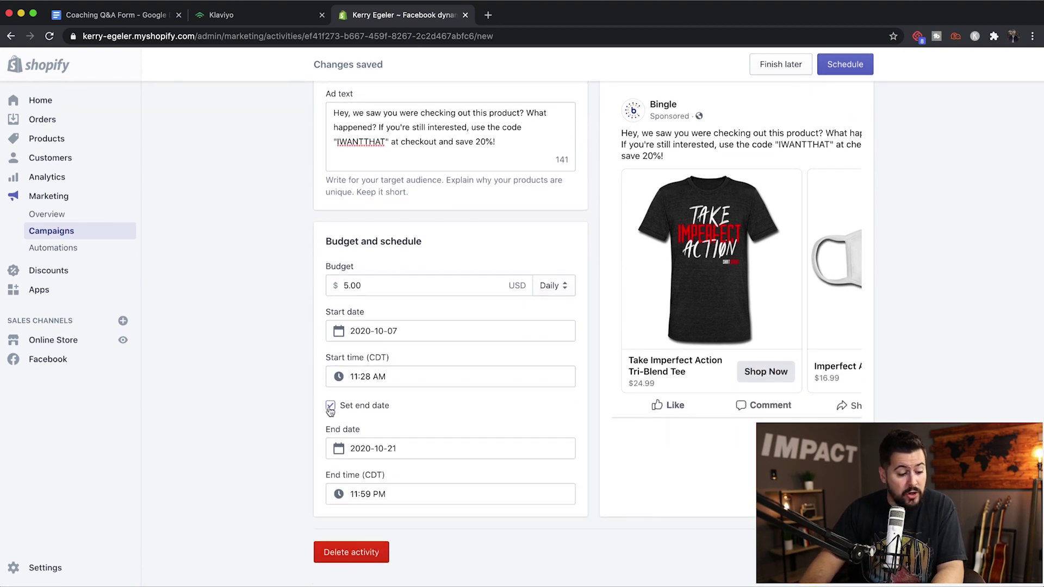
pyautogui.click(330, 406)
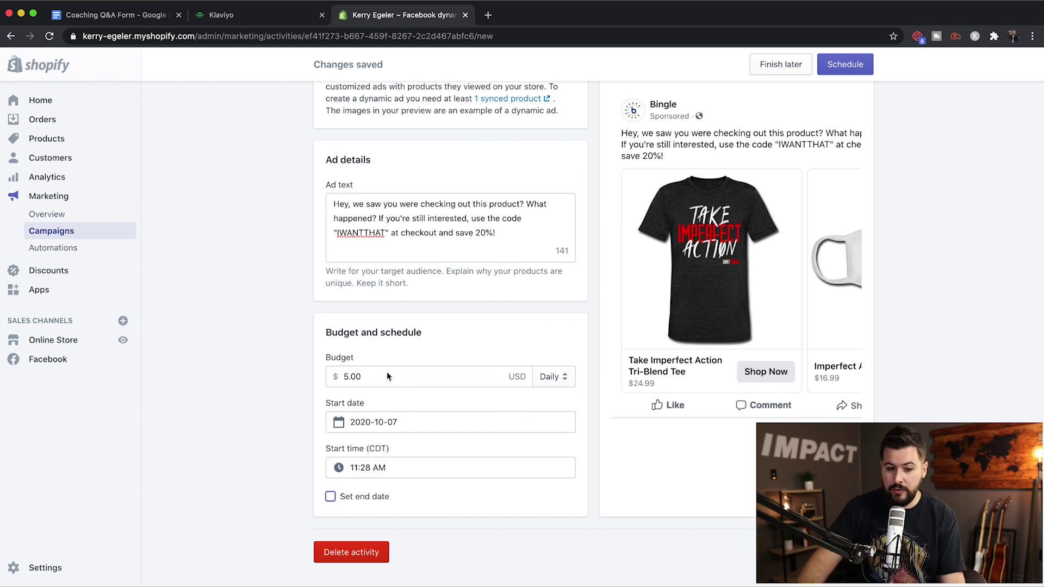
pyautogui.scroll(3, 387, 372)
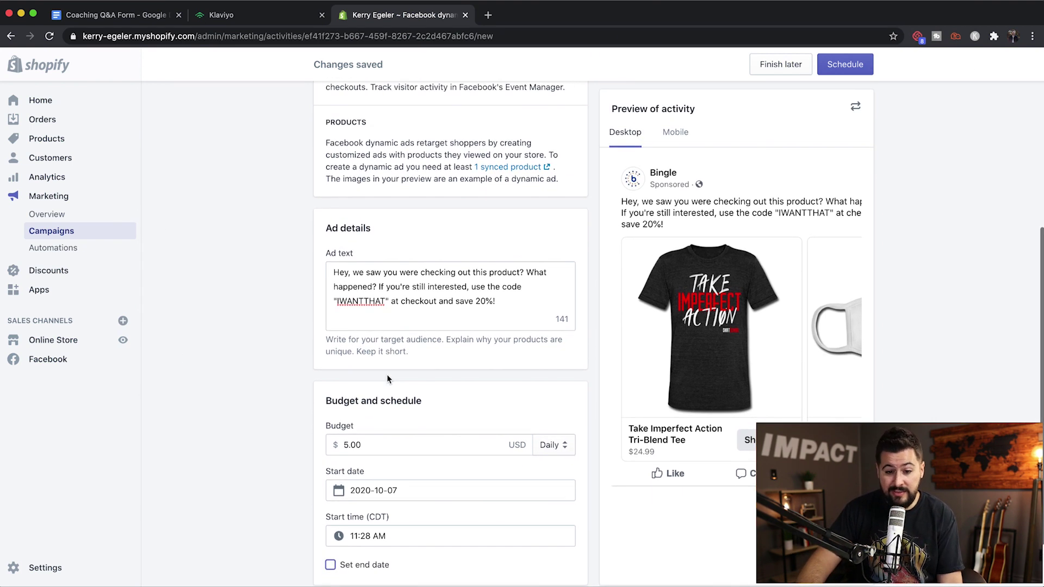
pyautogui.scroll(-2, 387, 379)
pyautogui.scroll(5, 387, 379)
pyautogui.scroll(-6, 386, 375)
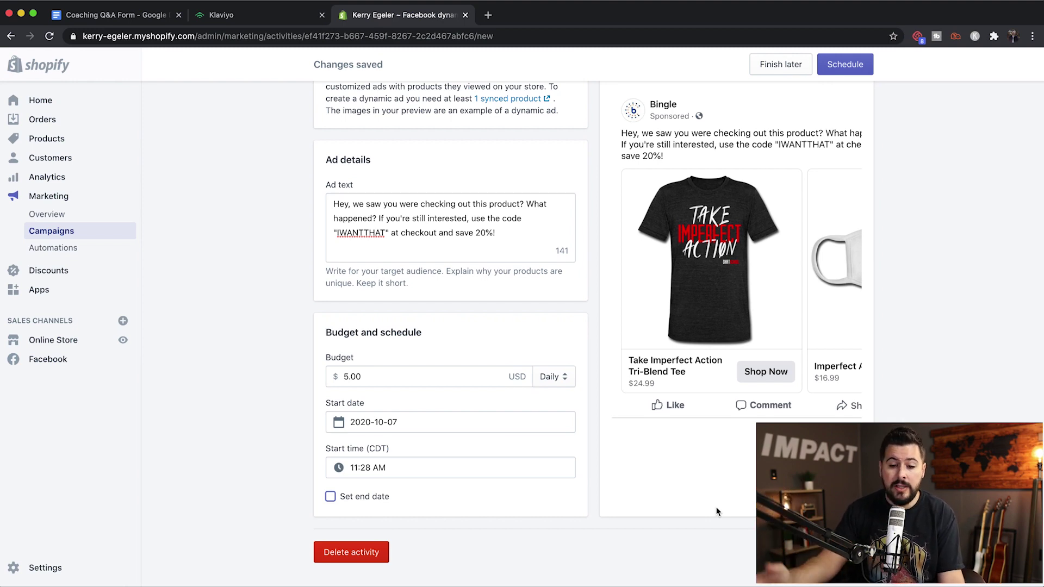
pyautogui.scroll(5, 660, 356)
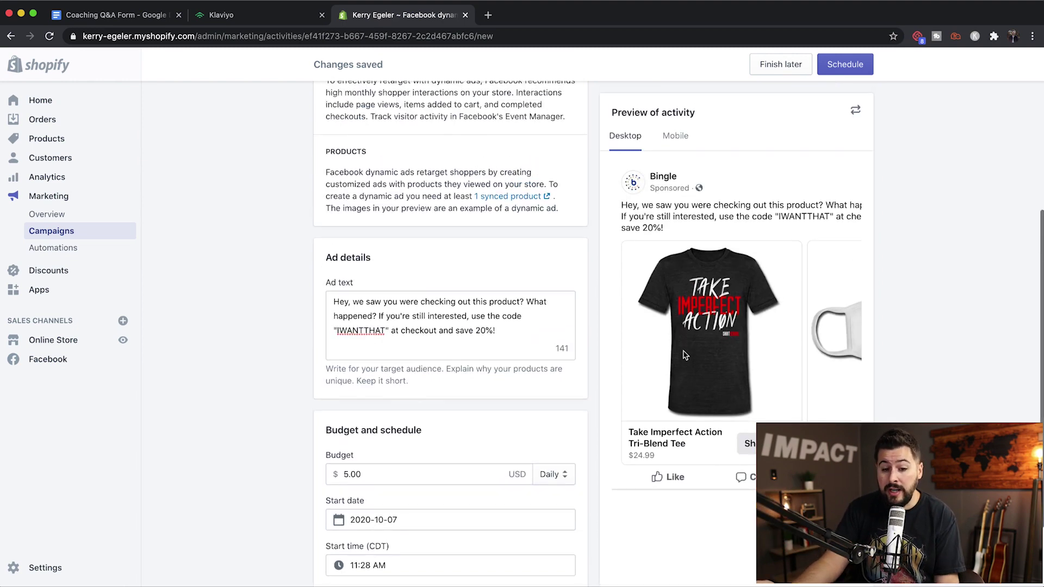
pyautogui.scroll(5, 660, 356)
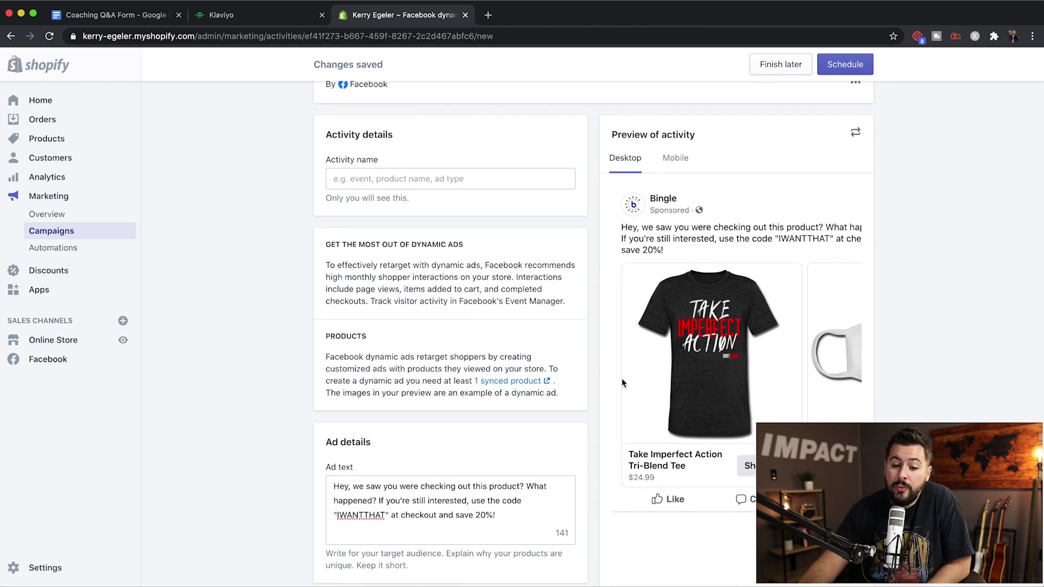
pyautogui.scroll(3, 621, 379)
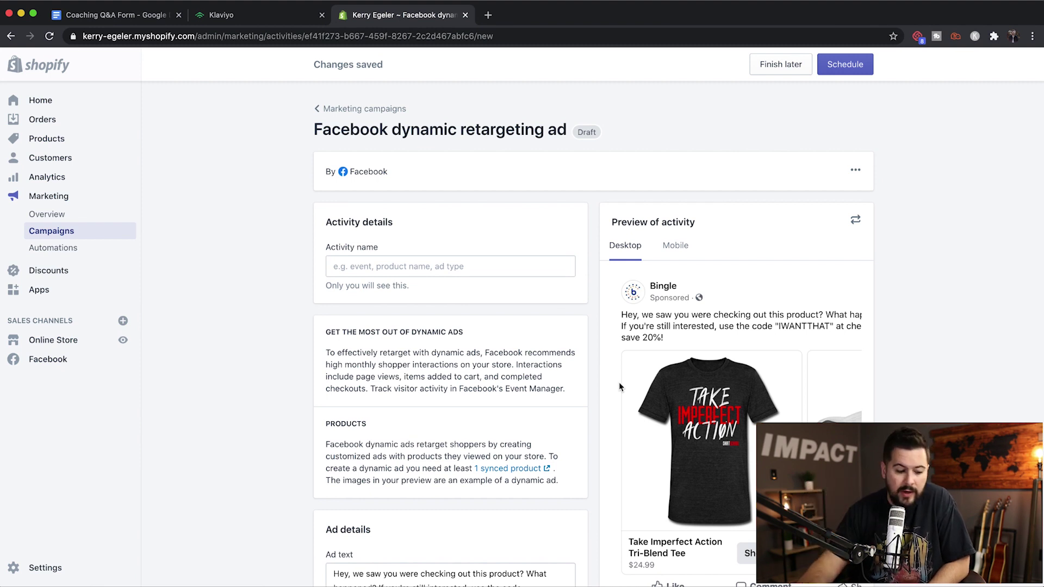
pyautogui.scroll(-7, 468, 279)
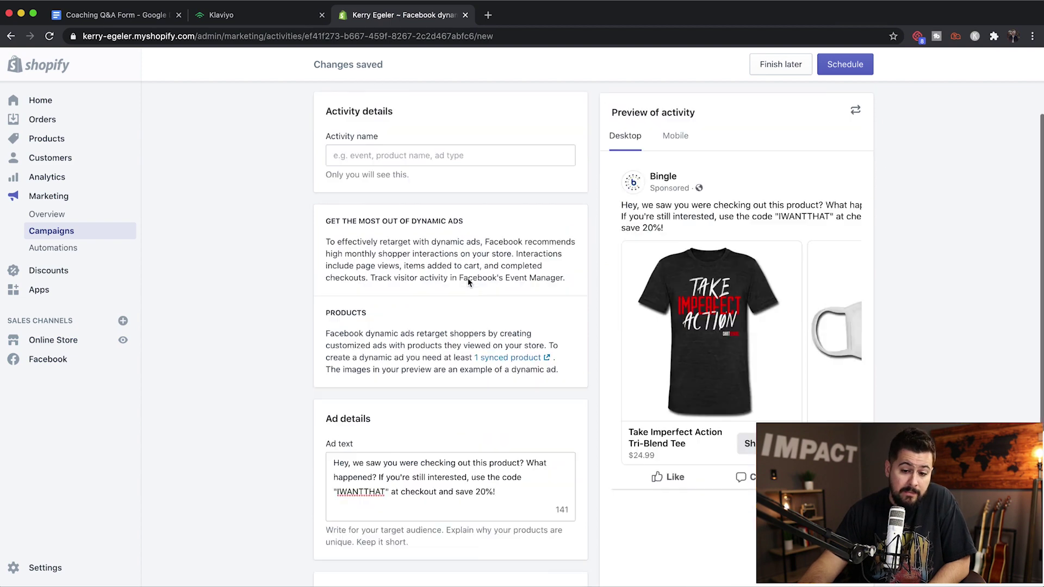
pyautogui.scroll(7, 468, 278)
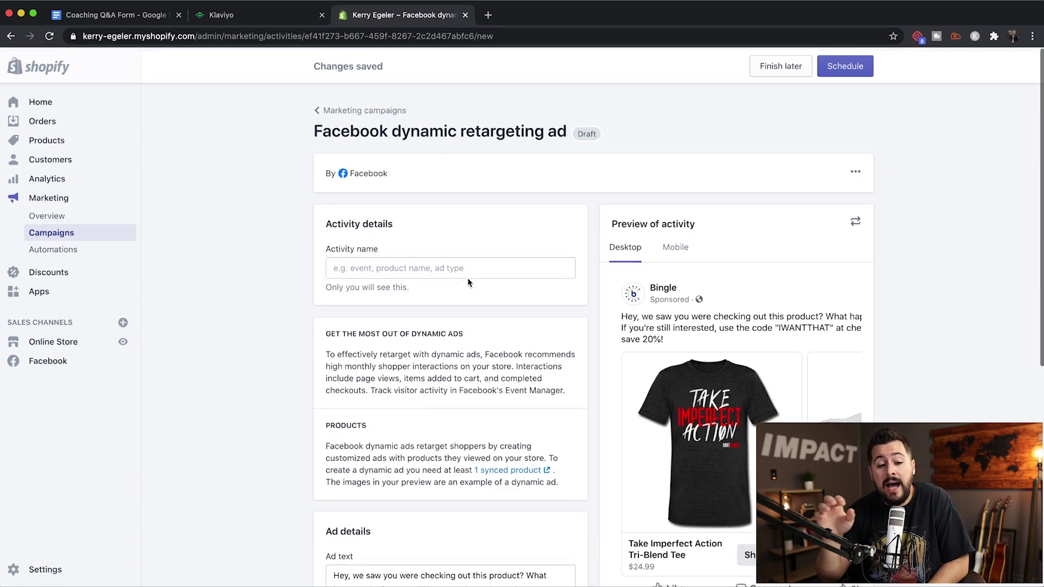